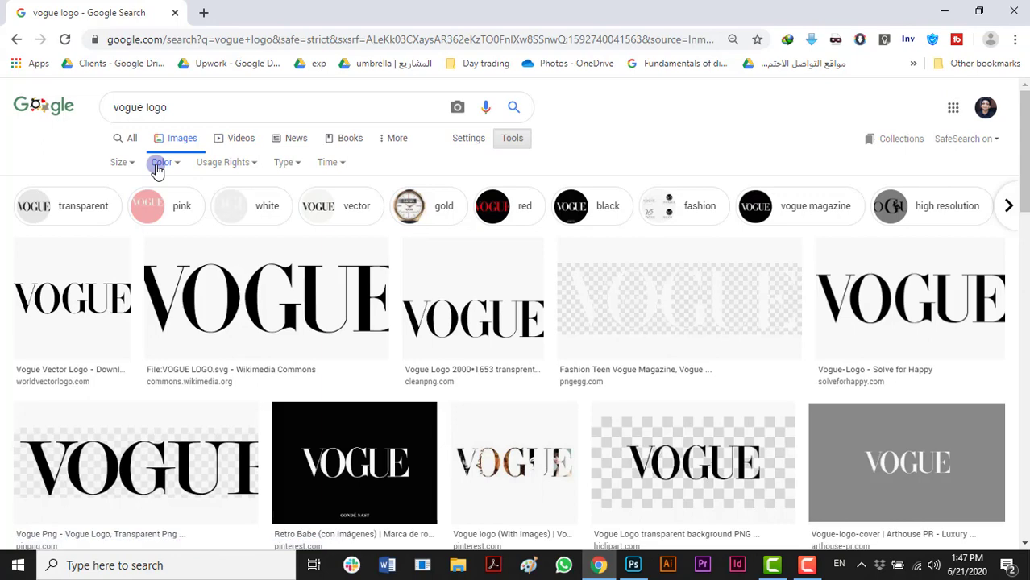
Filter the Vogue logo image results to transparent images and open the black logo from Logos Download
left_click(159, 164)
left_click(164, 222)
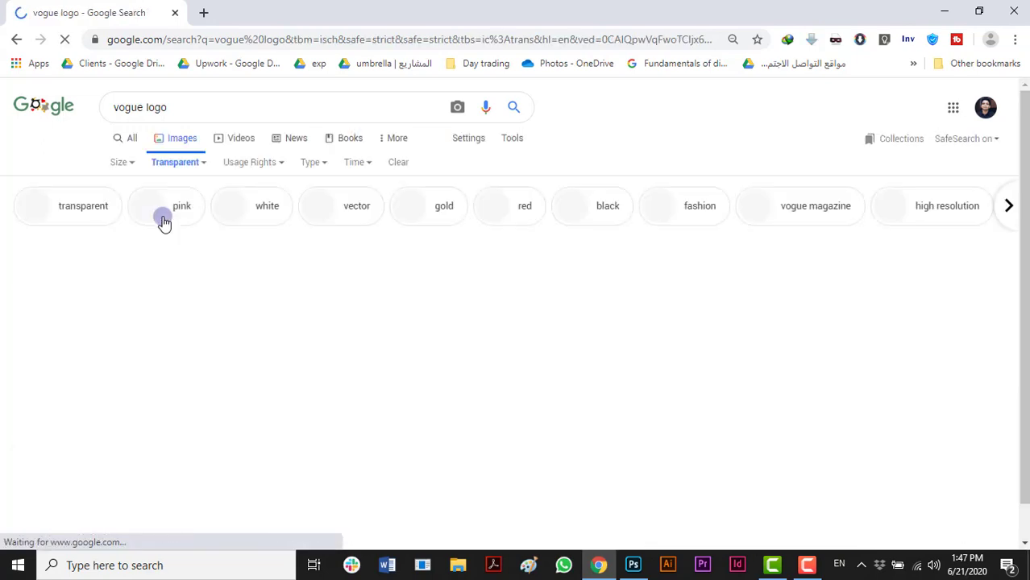
left_click(135, 318)
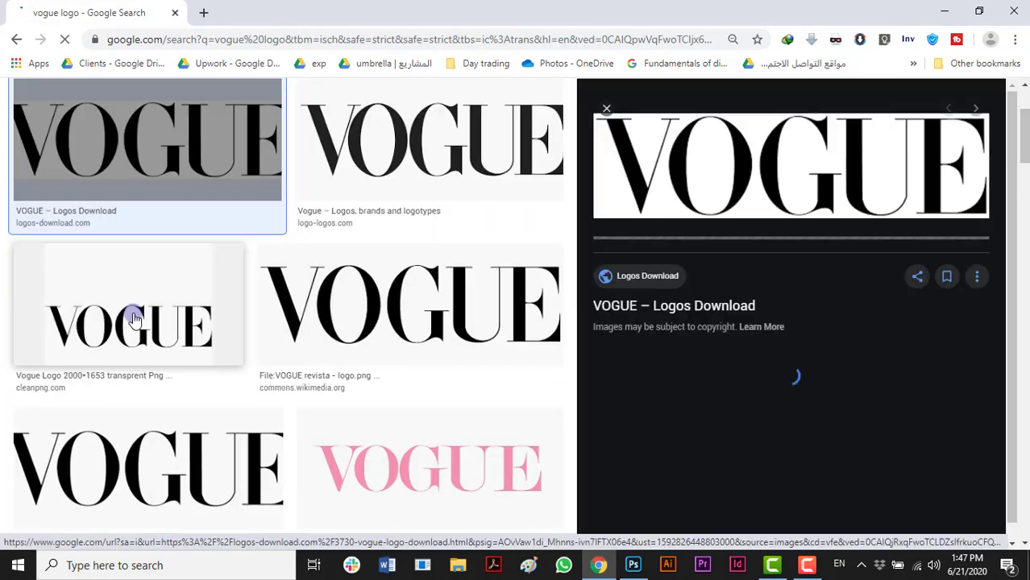
Save the opened Vogue logo image into a new desktop folder named Vogue
right_click(780, 153)
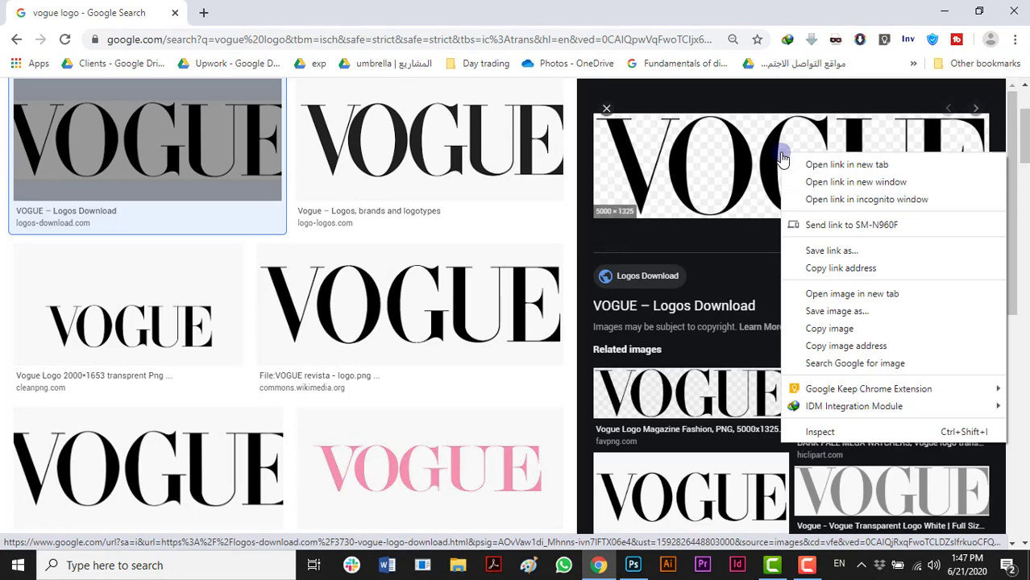
left_click(827, 314)
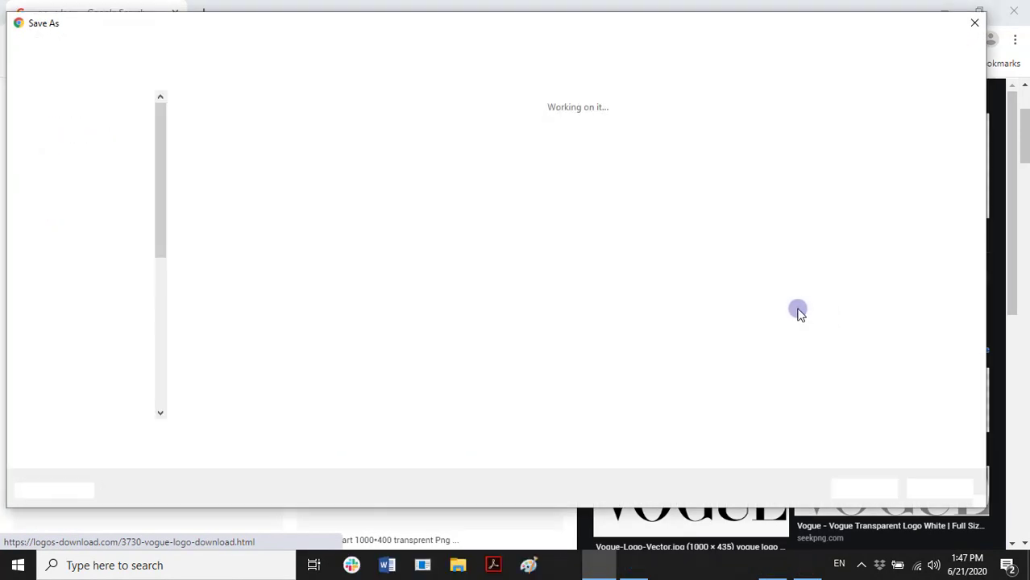
scroll(110, 184, "up", 6)
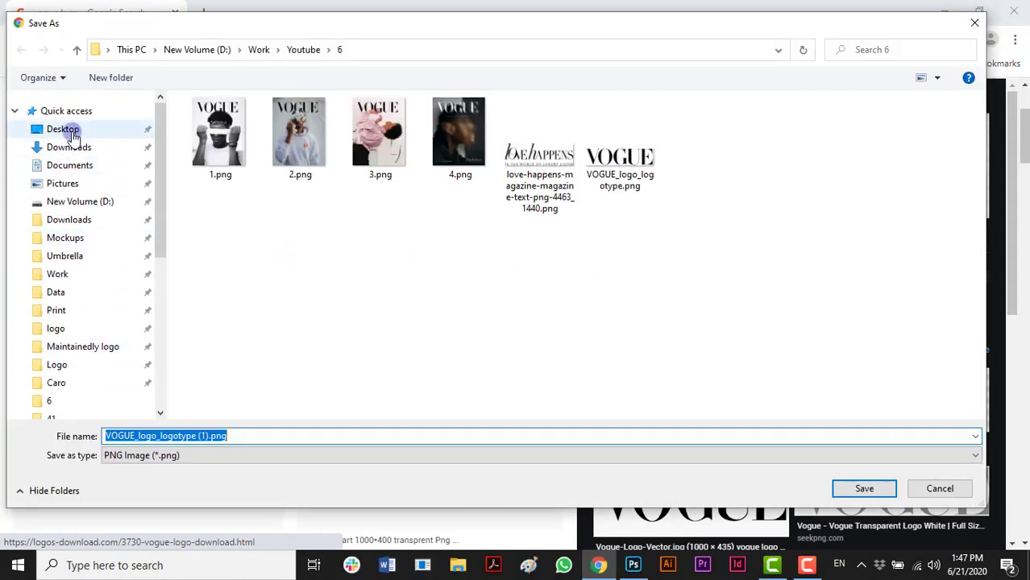
left_click(72, 136)
right_click(703, 238)
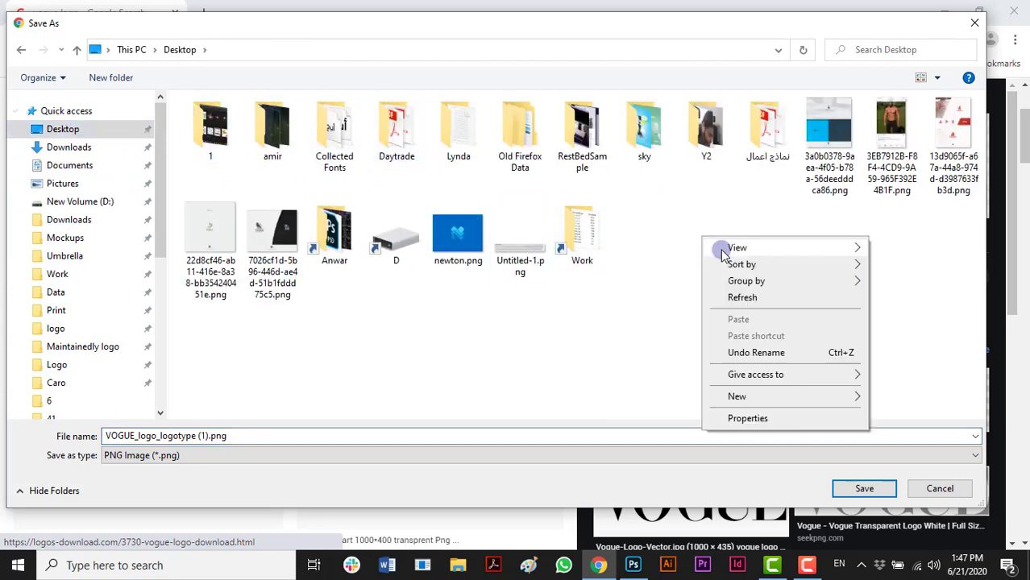
mouse_move(761, 395)
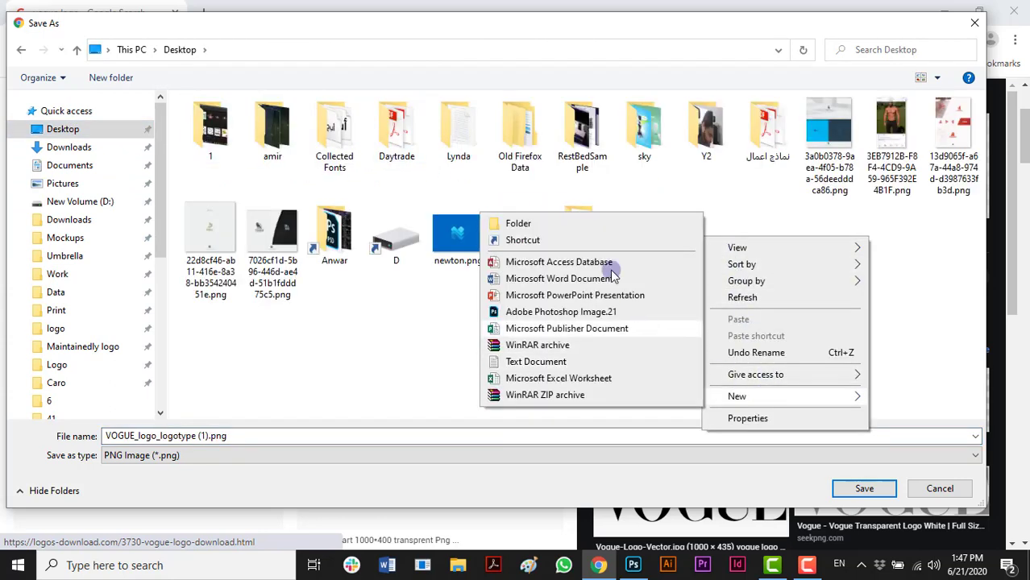
left_click(572, 225)
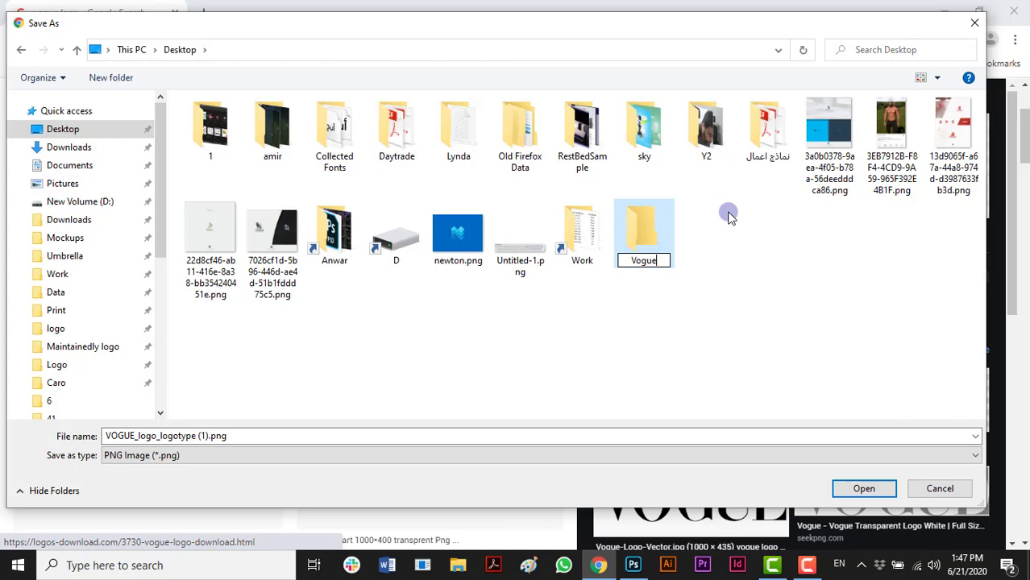
double_click(643, 232)
left_click(840, 488)
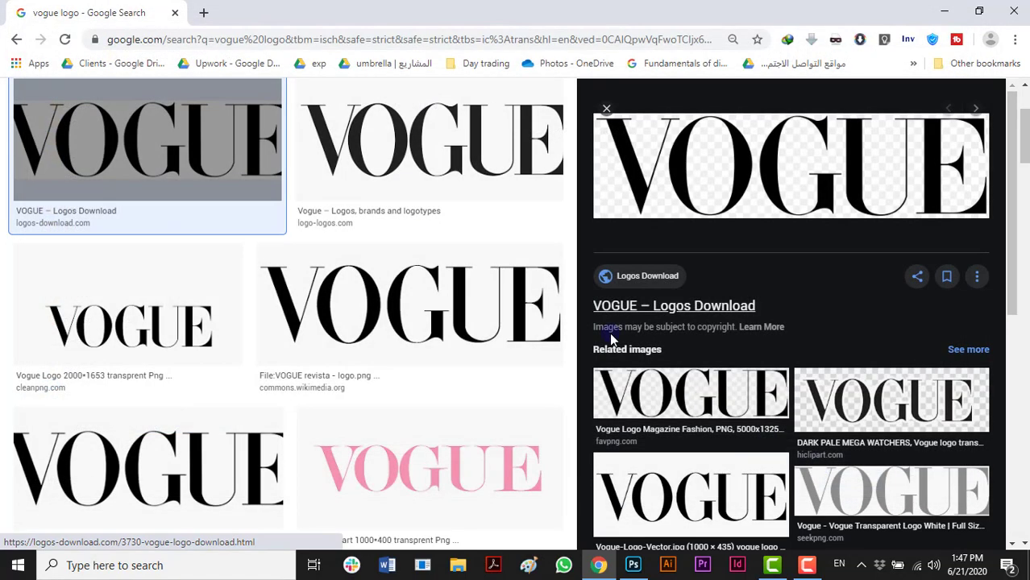
Switch to Photoshop and create a new document from the Letter print preset, 8.5 x 11 in at 300 ppi
left_click(633, 565)
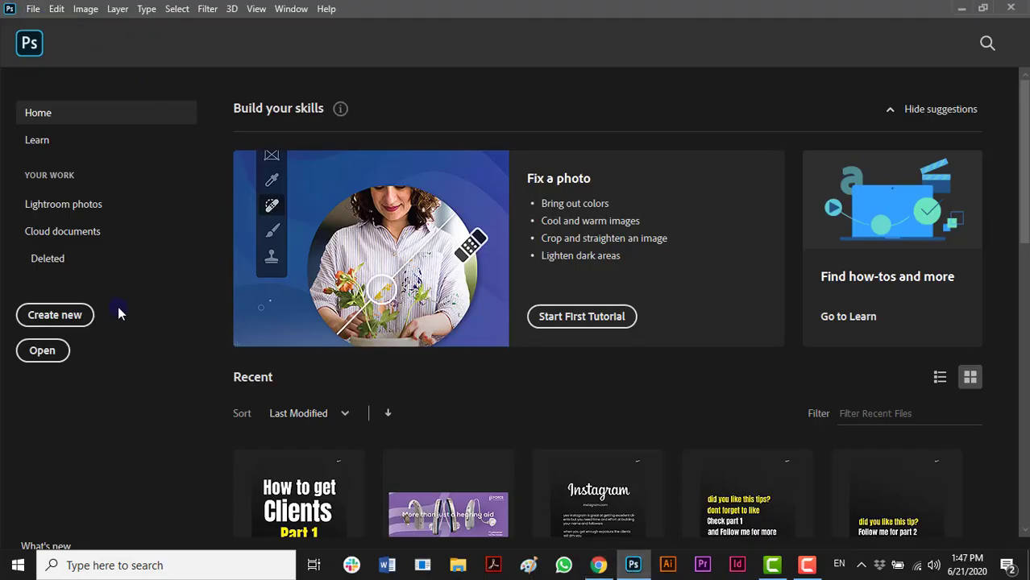
left_click(71, 316)
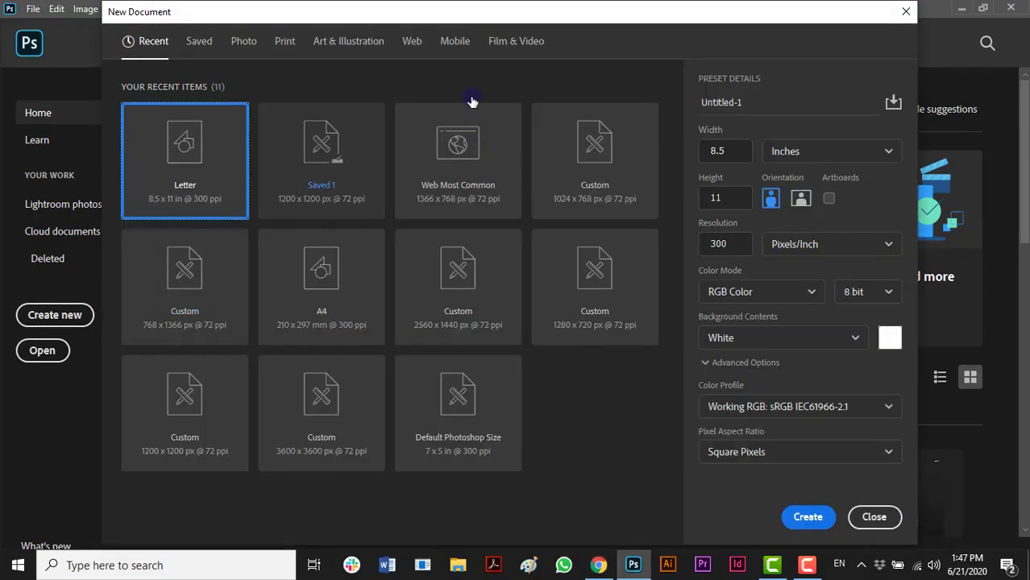
left_click(286, 42)
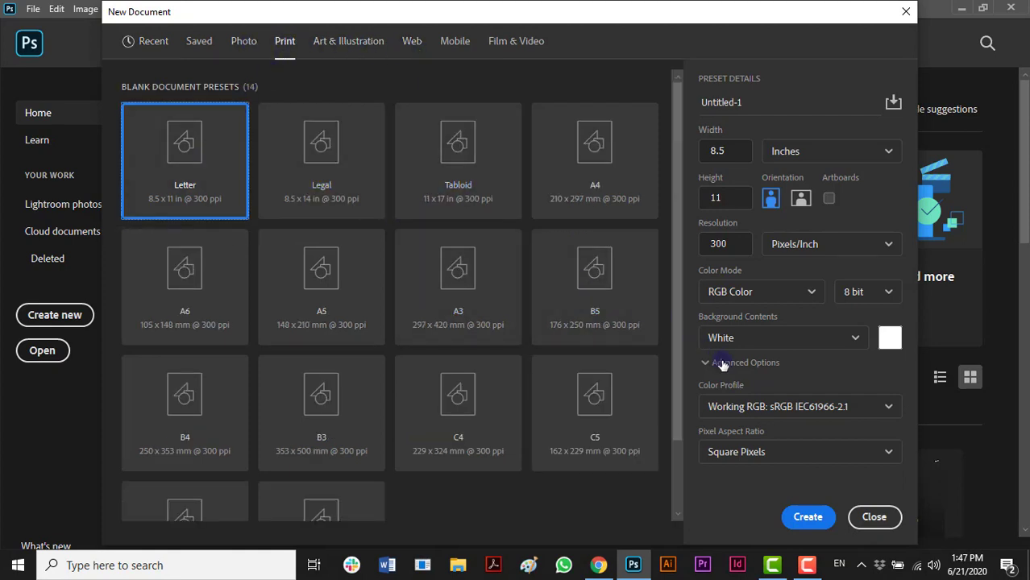
left_click(805, 518)
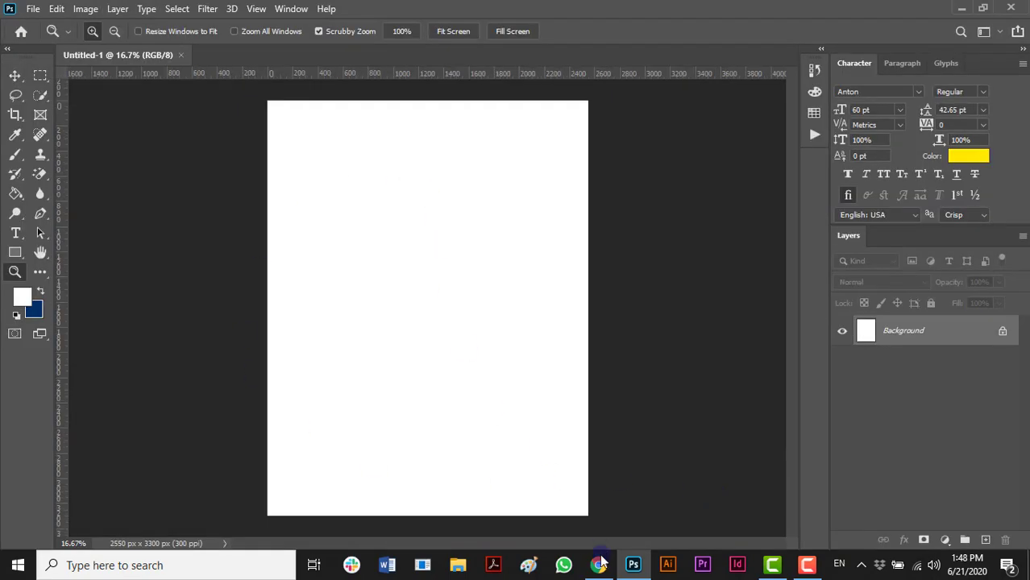
Place the downloaded Vogue logo from Chrome into the Photoshop document, scale it to 8.85%, and position it near the page's upper edge
left_click(601, 561)
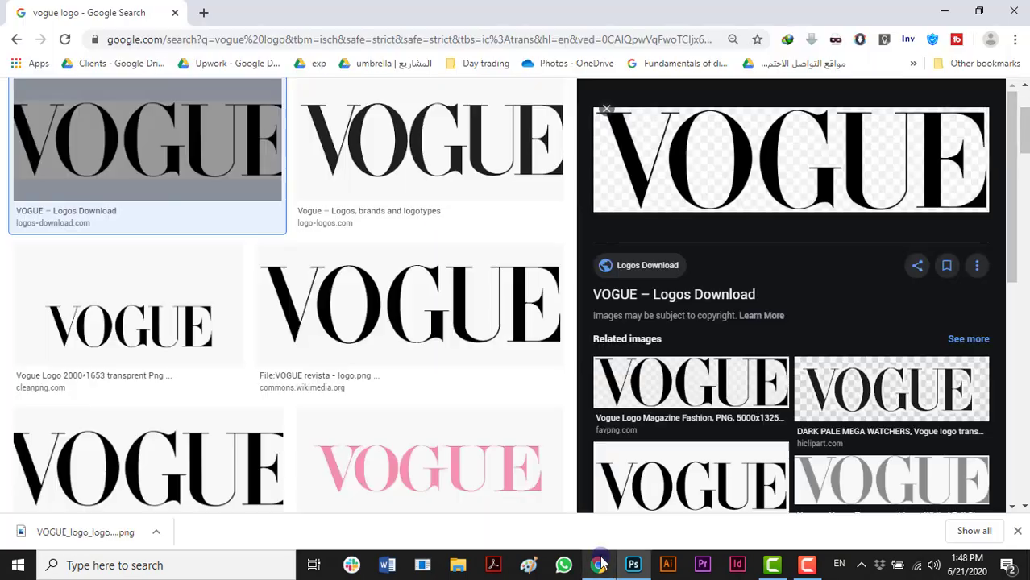
left_click_drag(76, 530, 428, 180)
left_click_drag(586, 264, 545, 268)
left_click_drag(460, 303, 457, 162)
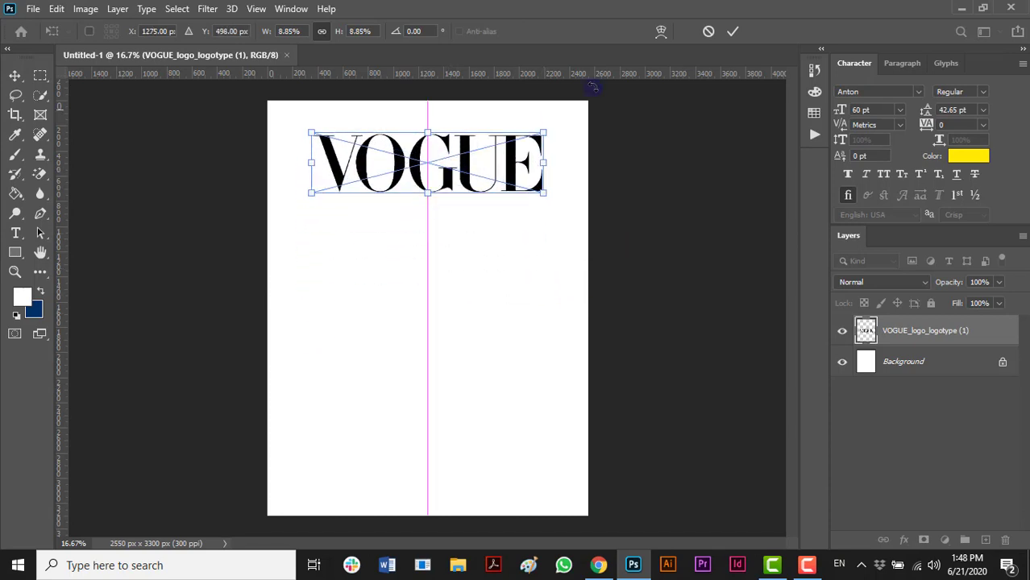
left_click(734, 31)
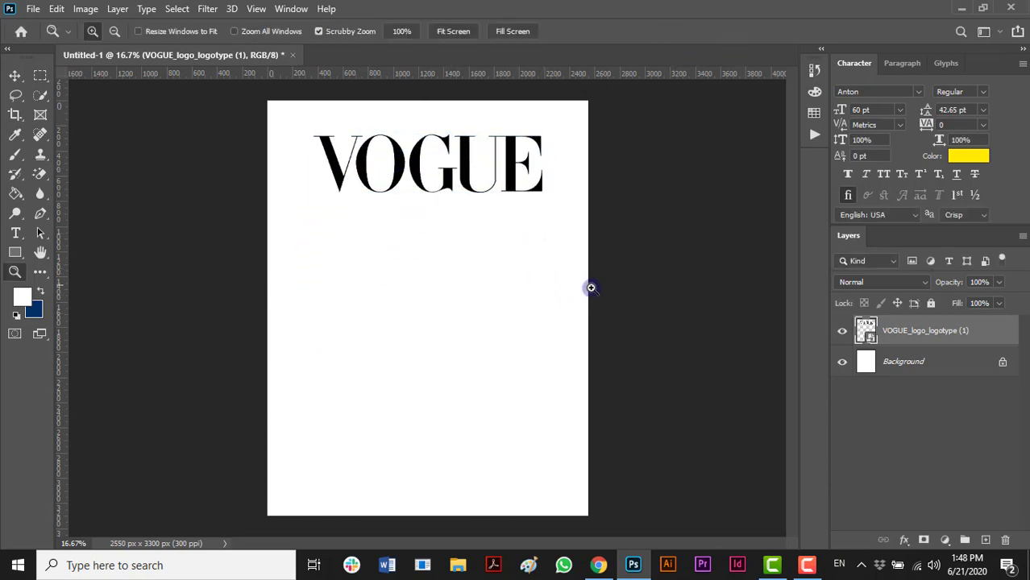
key("v")
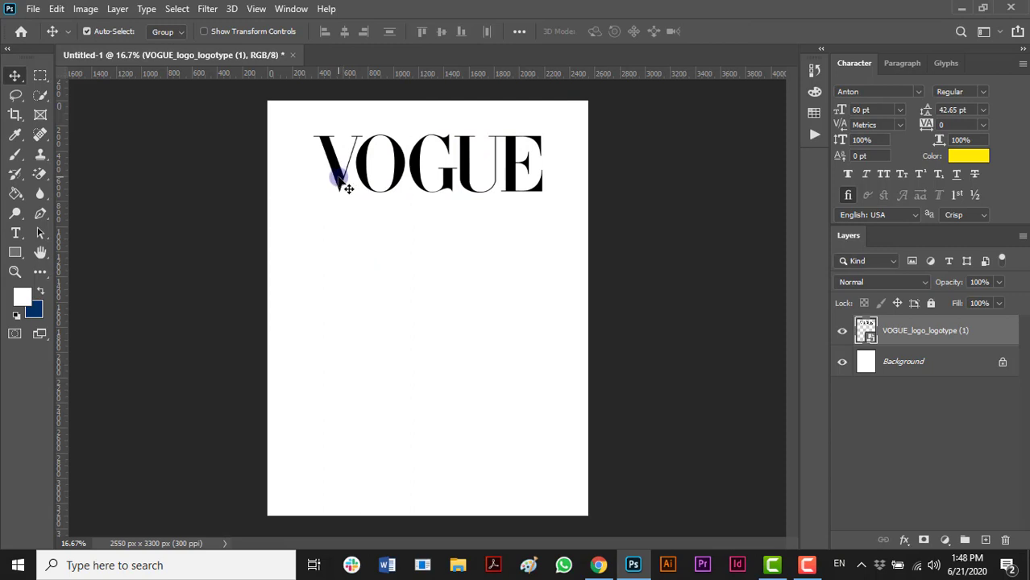
left_click_drag(343, 186, 328, 176)
Switch to Chrome and open pexels.com in a new tab
left_click(598, 566)
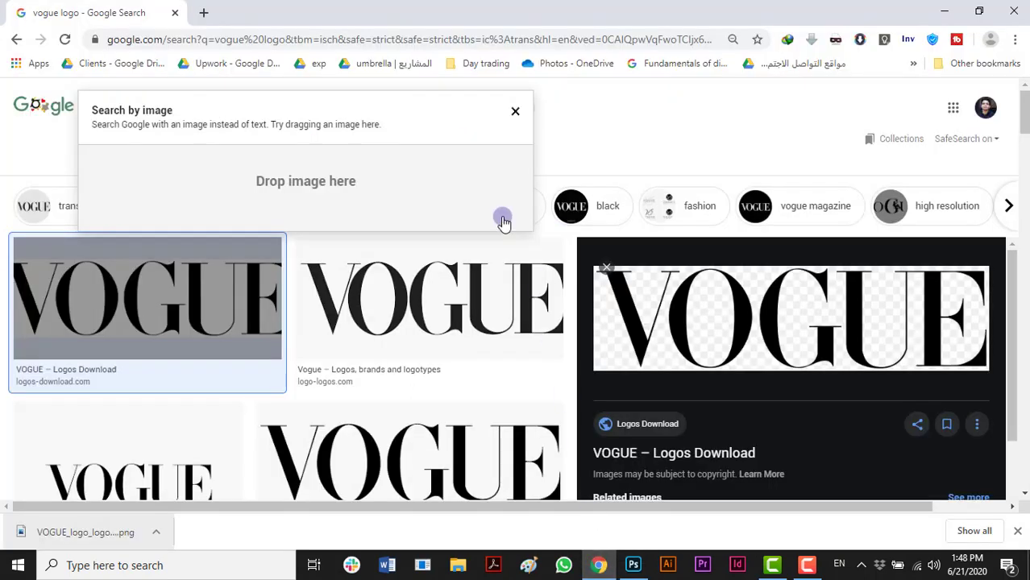
left_click(206, 15)
type("p")
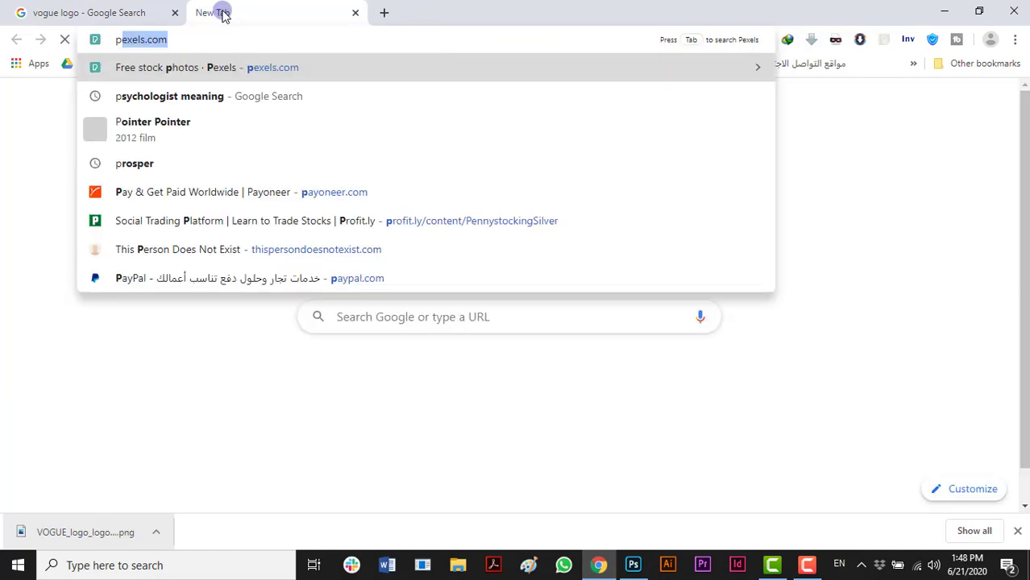
key("Return")
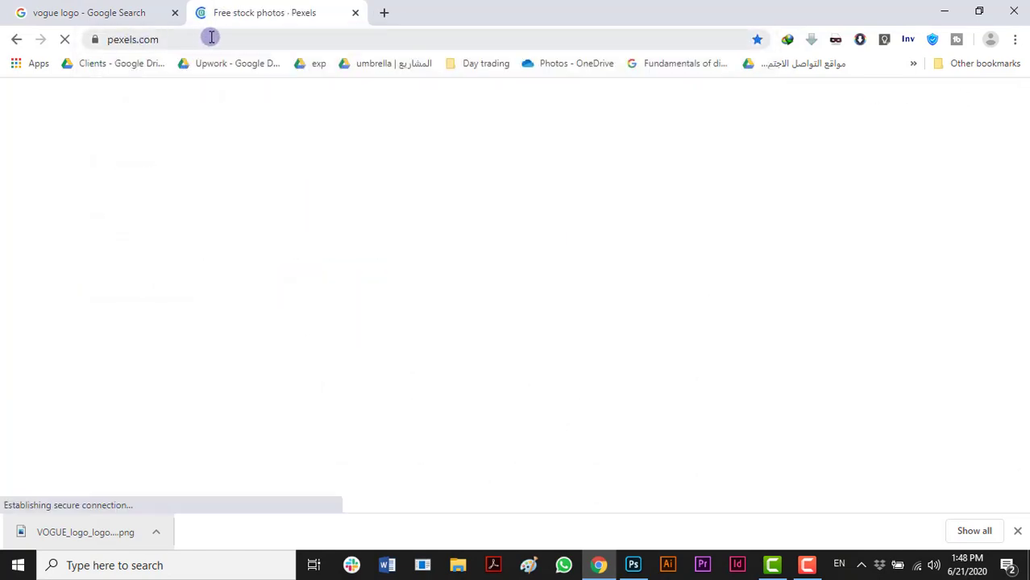
Browse the free stock photos and download the black-and-white portrait of the man holding a white cloth over his eyes
scroll(490, 272, "down", 4)
scroll(417, 211, "down", 8)
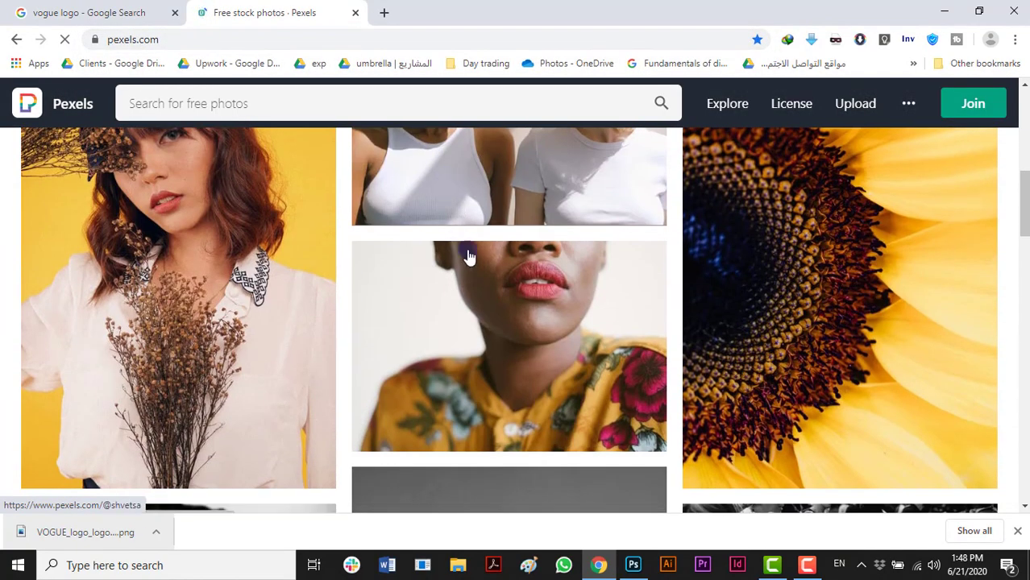
scroll(553, 283, "down", 3)
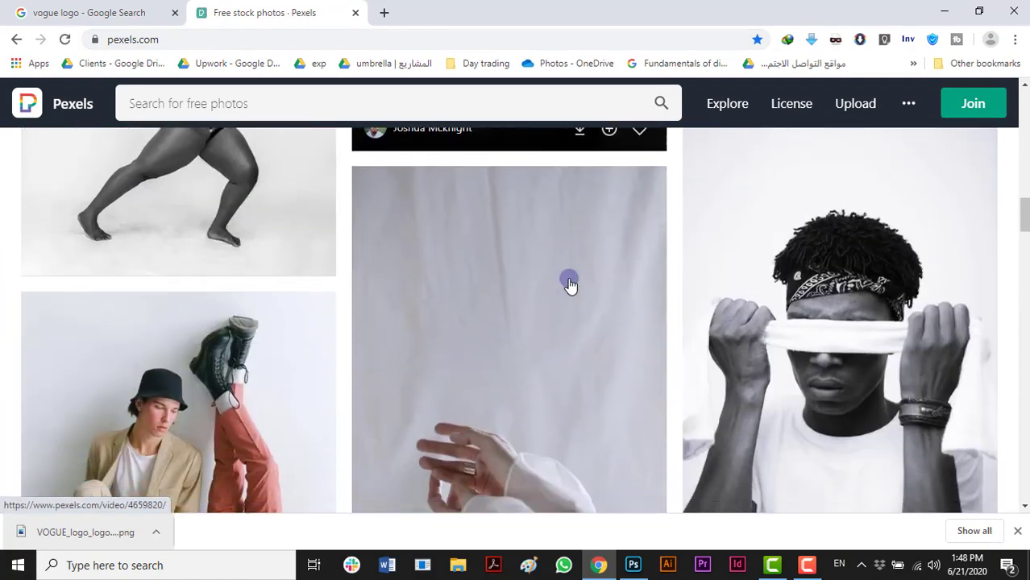
scroll(783, 357, "up", 3)
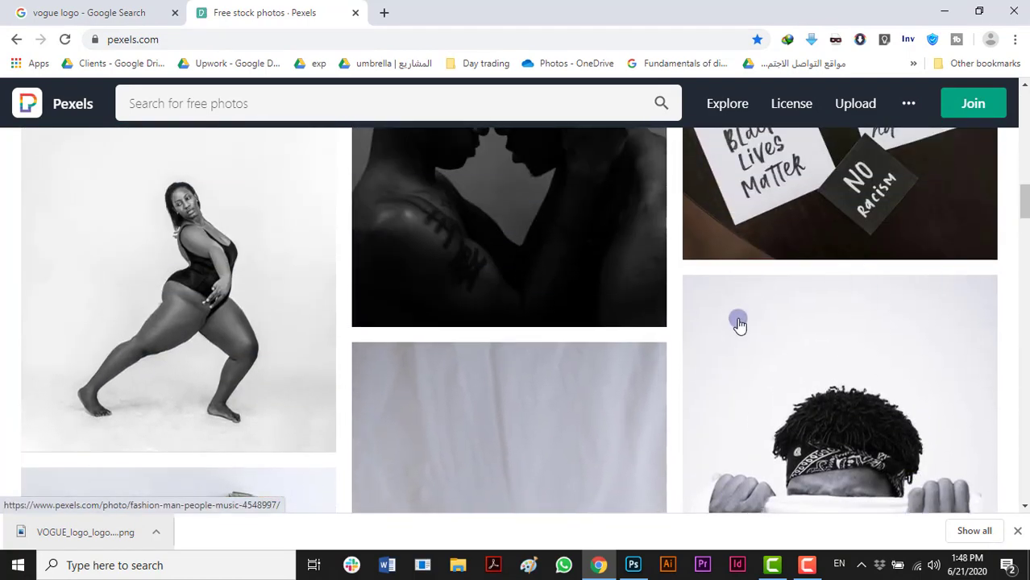
scroll(965, 351, "down", 4)
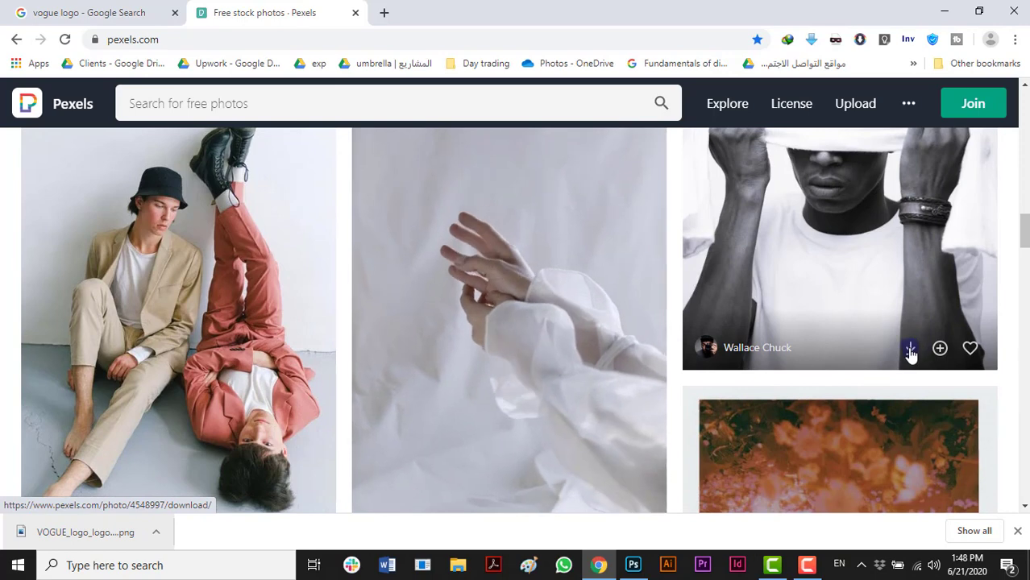
left_click(911, 348)
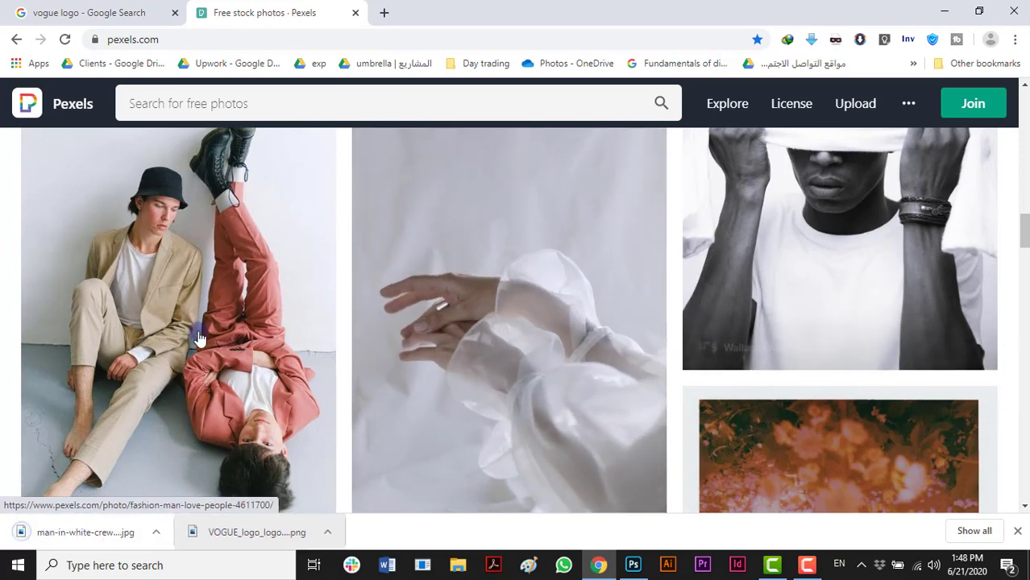
Place the downloaded portrait in the Photoshop document, scaled to about 15.57% to fill the page, and move its layer below the logo layer
scroll(92, 451, "down", 1)
left_click_drag(80, 533, 425, 435)
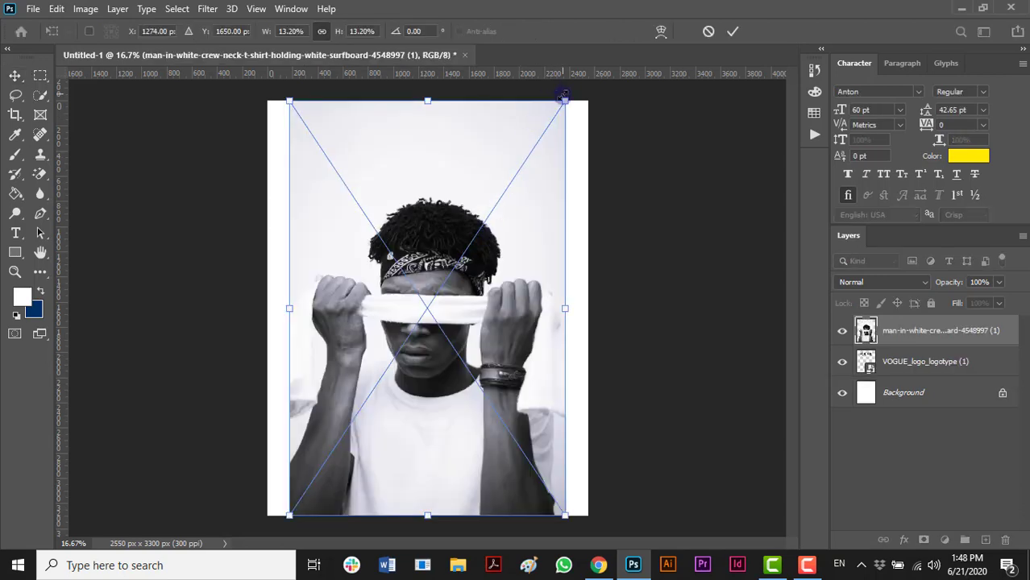
left_click_drag(563, 100, 590, 64)
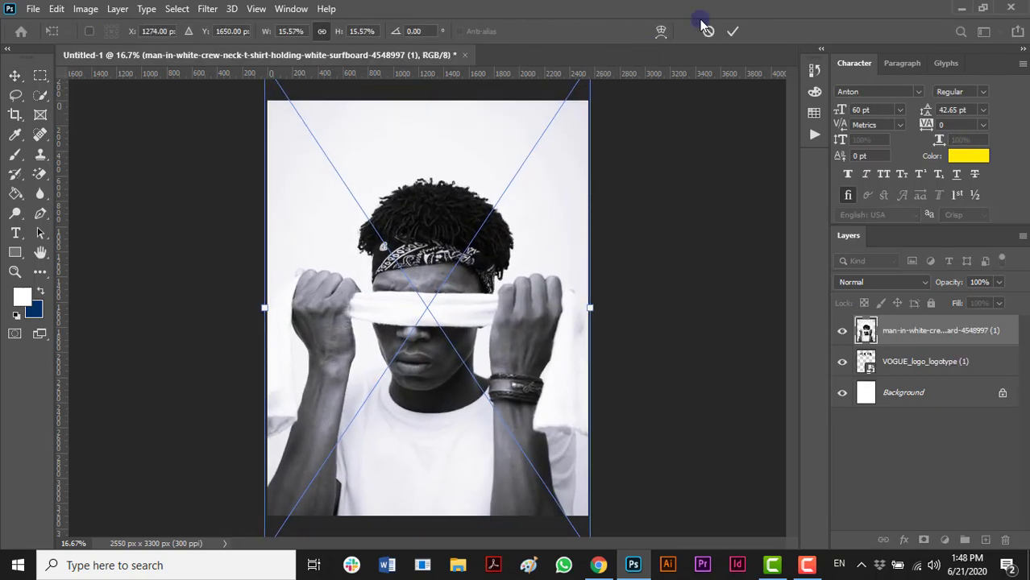
left_click(734, 31)
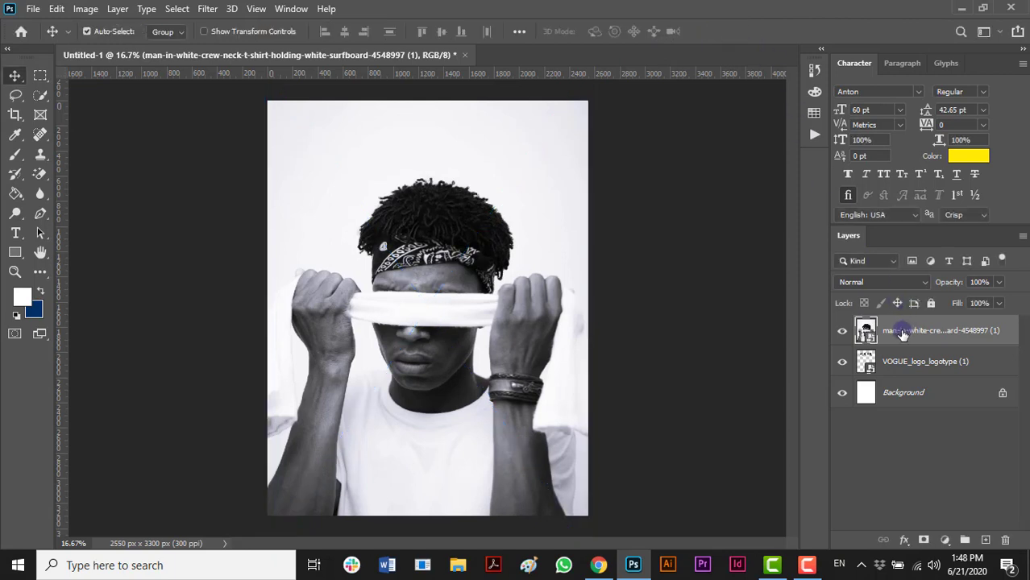
left_click_drag(899, 330, 900, 372)
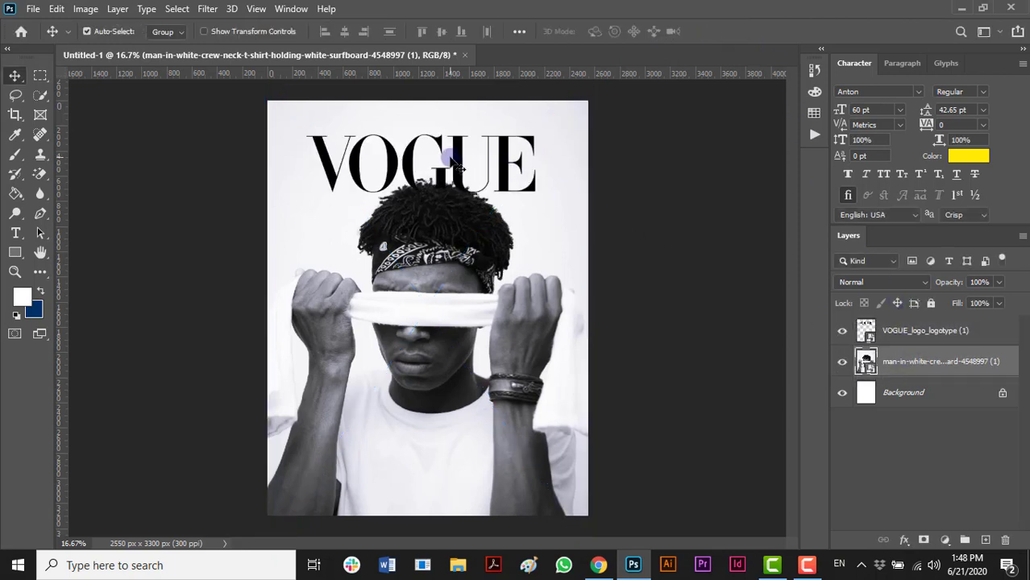
Enlarge the Vogue logo above the man's head to about 9.93% scale
left_click(919, 331)
key("ctrl+t")
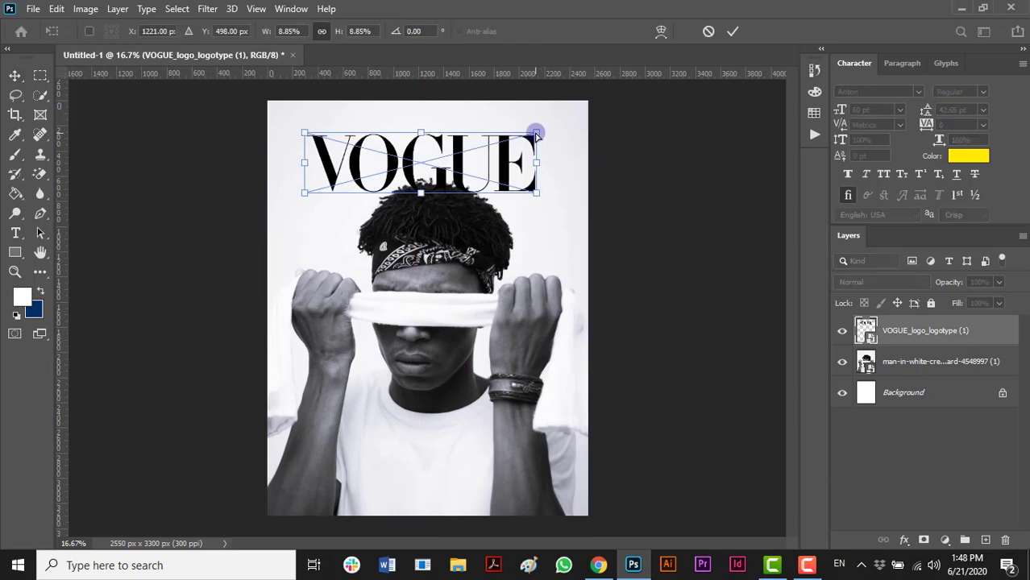
left_click_drag(541, 127, 550, 128)
left_click(731, 30)
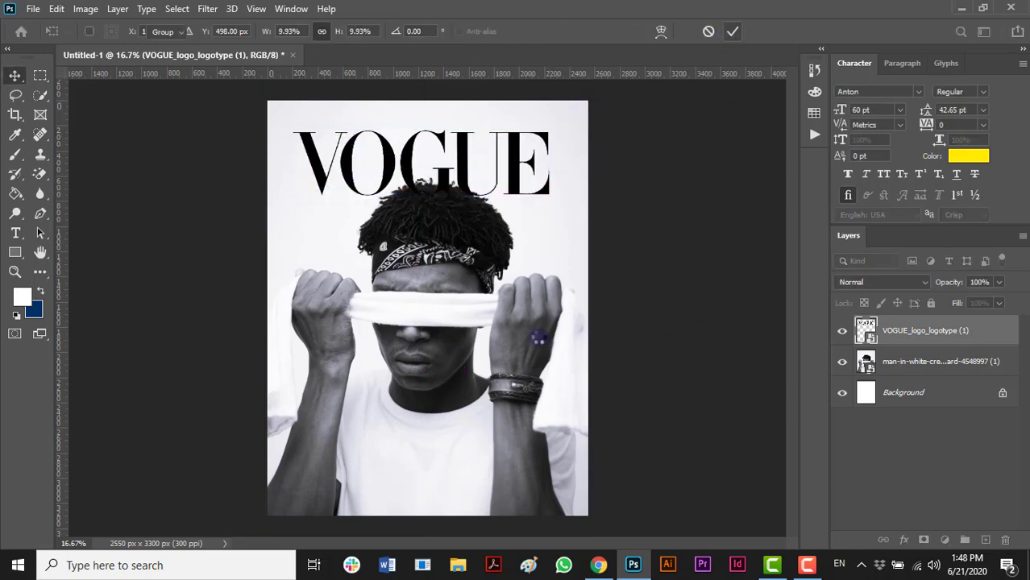
Export the cover for web as a PNG-24 named 1 in the Vogue folder on the desktop
left_click(31, 9)
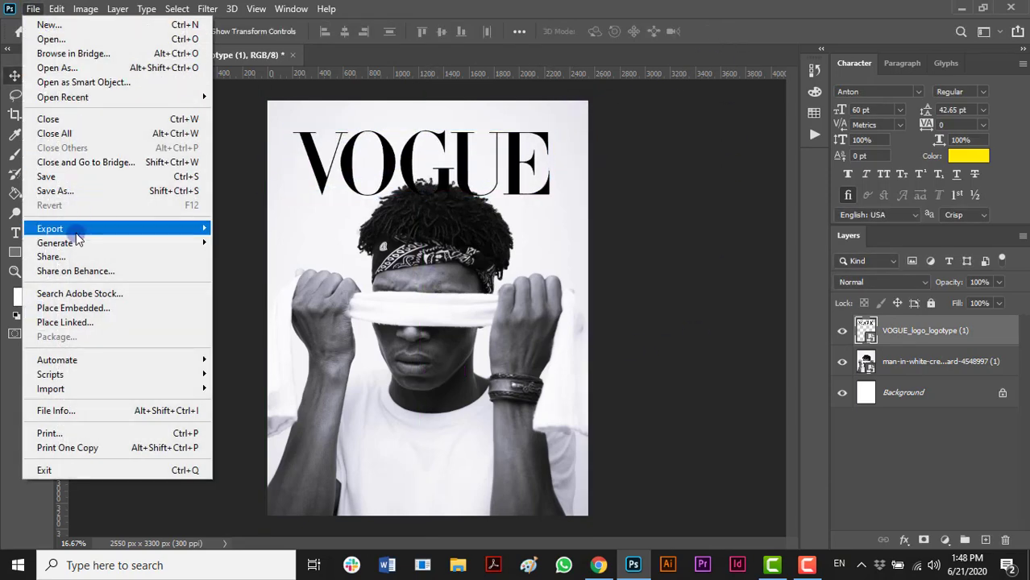
mouse_move(70, 233)
left_click(291, 288)
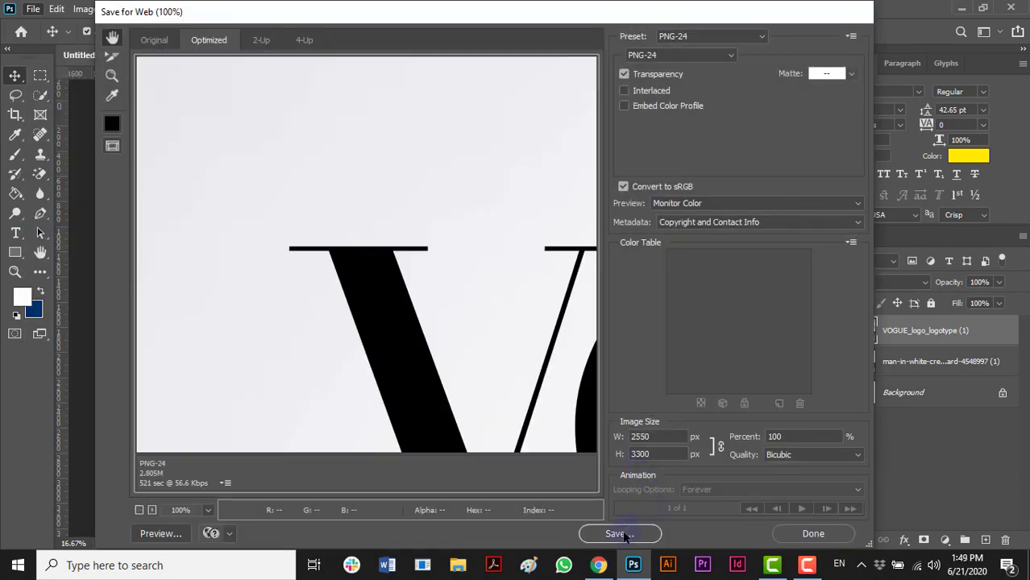
left_click(618, 535)
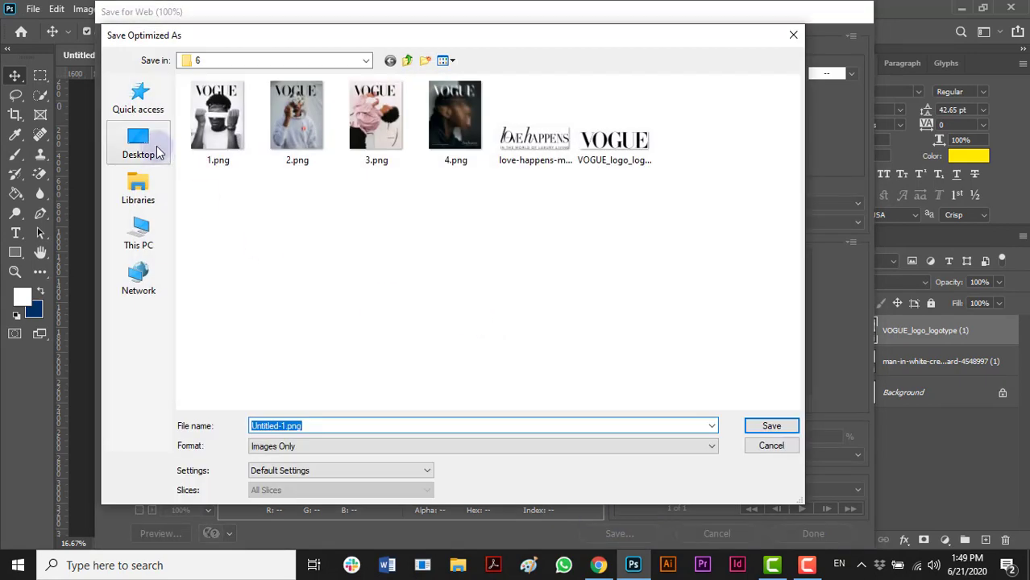
left_click(139, 145)
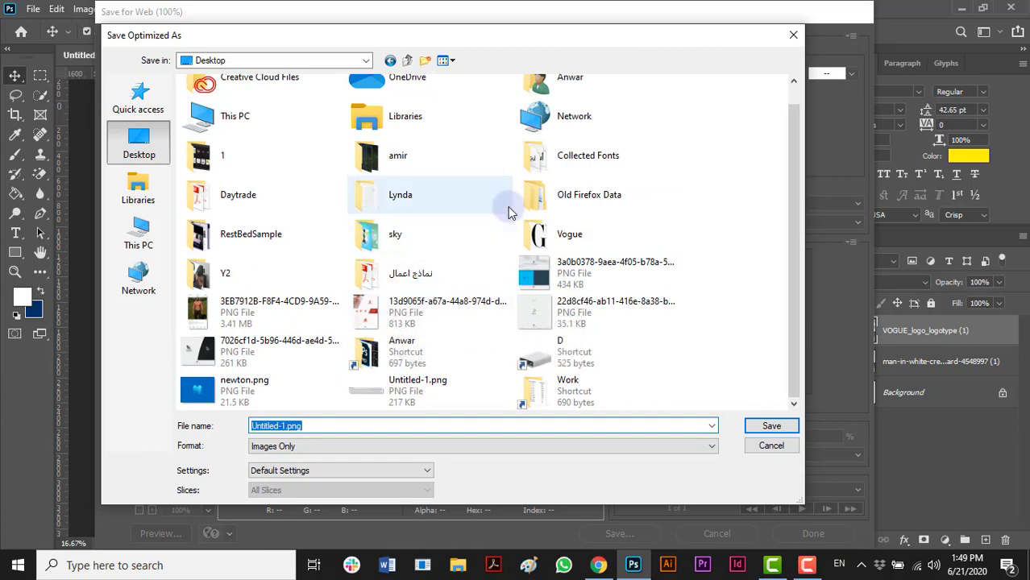
double_click(568, 232)
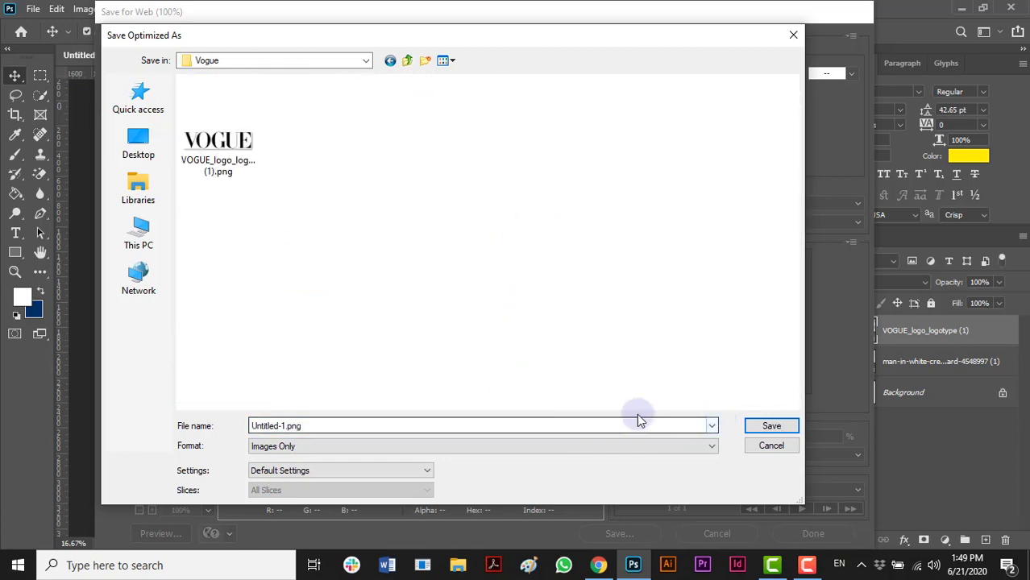
left_click(609, 424)
type("1")
left_click(755, 425)
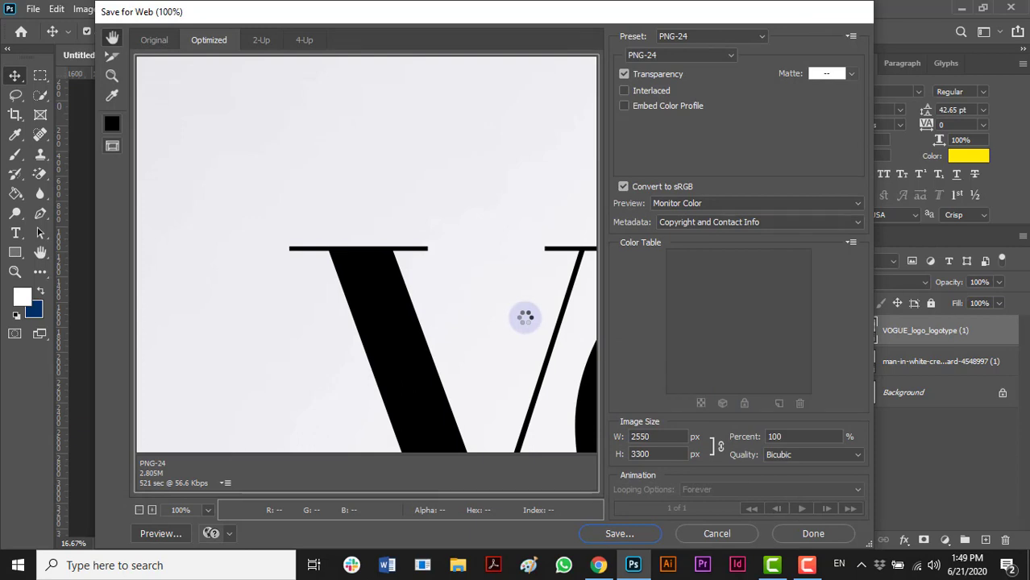
Switch to Chrome and download the blurred profile photo of the man in a black hoodie from the Pexels page
left_click(606, 567)
scroll(740, 225, "down", 4)
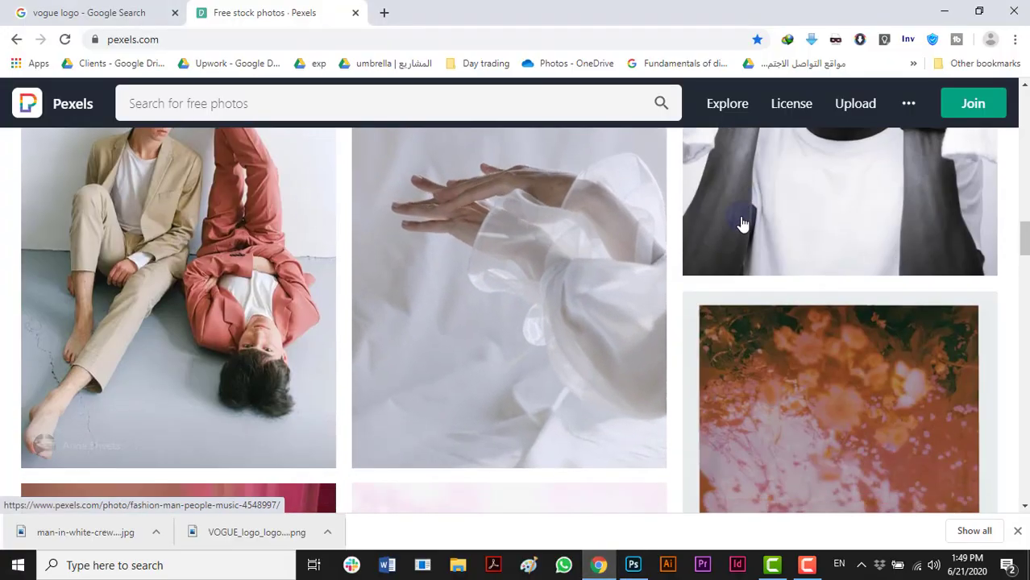
scroll(740, 225, "down", 10)
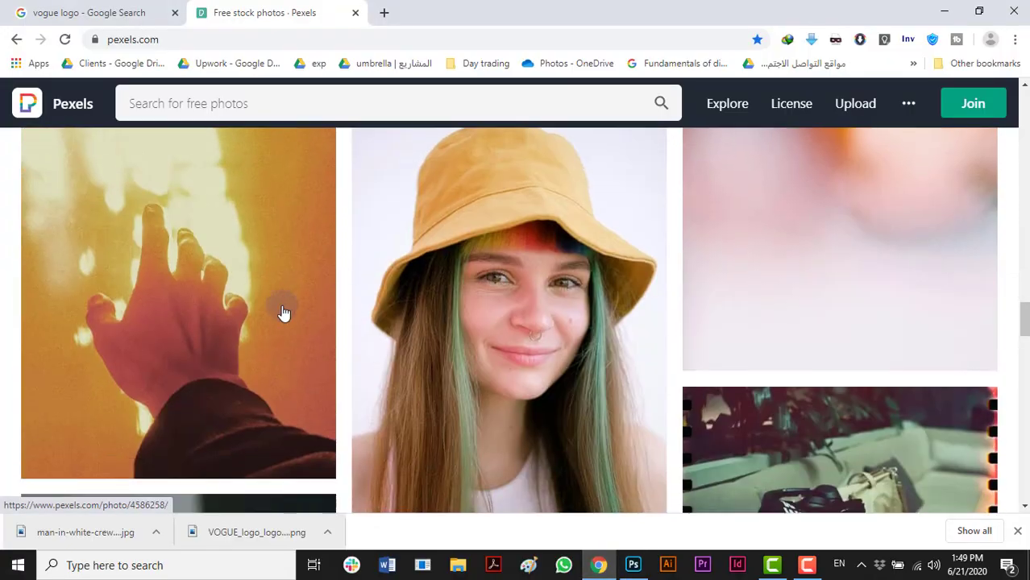
scroll(866, 216, "down", 4)
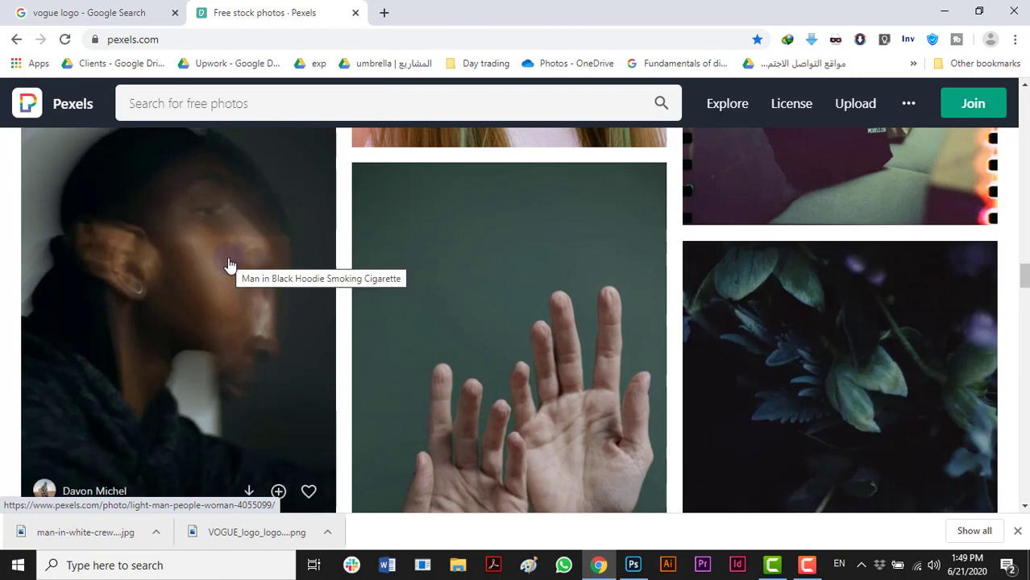
scroll(234, 266, "down", 1)
left_click(249, 415)
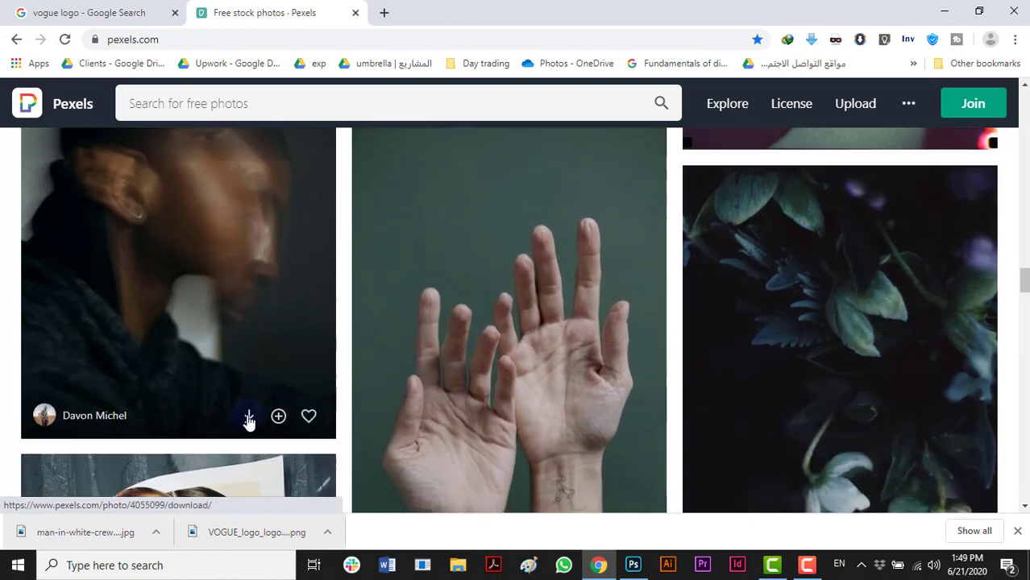
Place the downloaded hoodie photo in the Photoshop document, scaled to about 18.06% to fill the page, and move its layer below the logo layer
left_click_drag(84, 532, 437, 414)
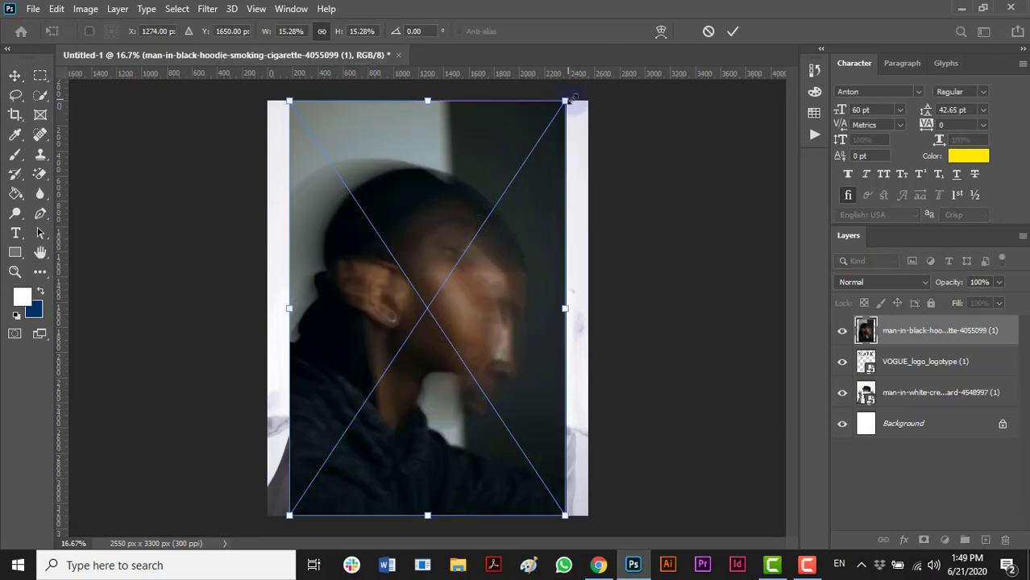
left_click_drag(571, 97, 591, 67)
left_click_drag(528, 142, 523, 179)
left_click(733, 31)
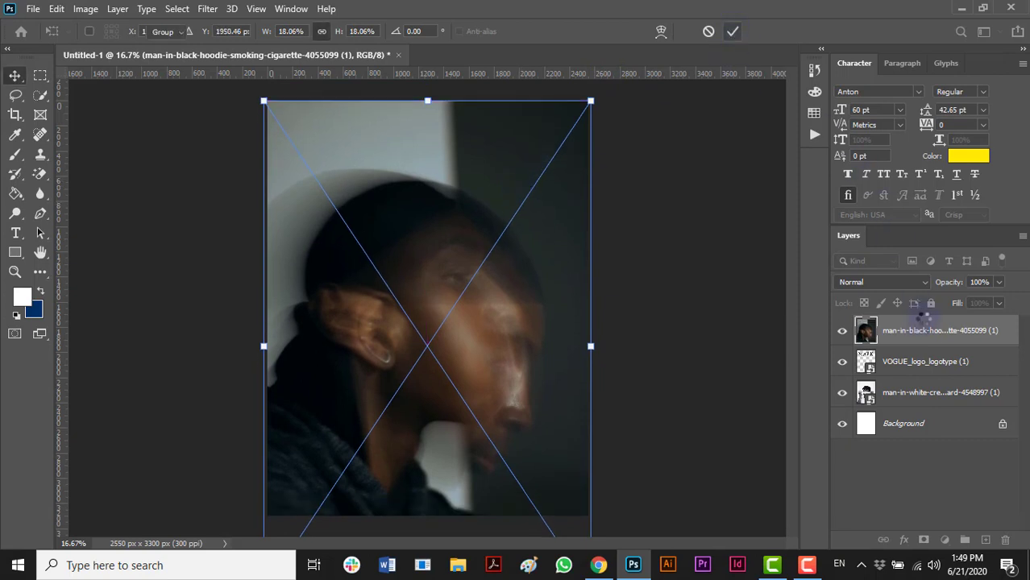
left_click_drag(926, 331, 907, 377)
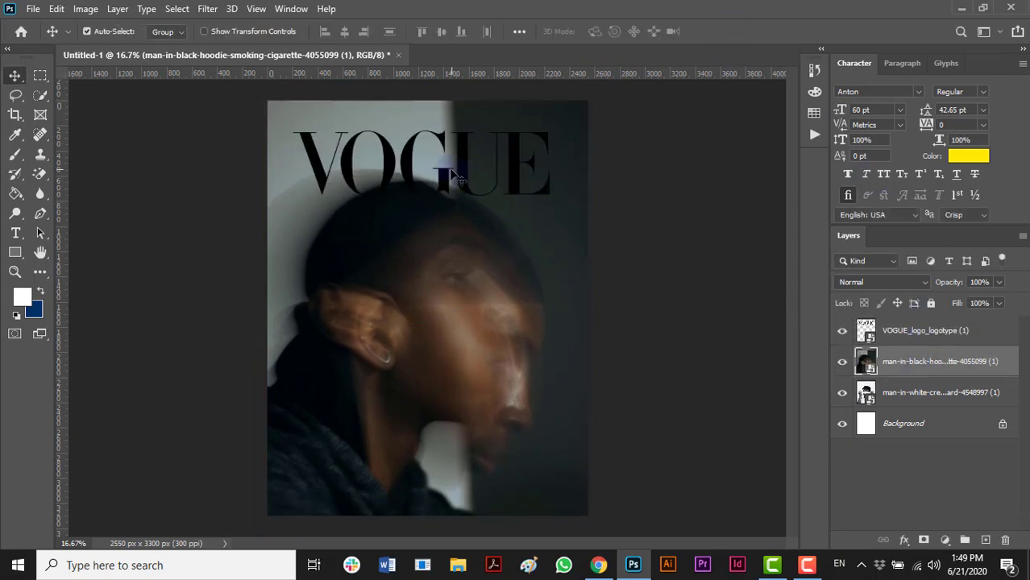
Add a white Color Overlay at 100% opacity to the Vogue logo layer
left_click(893, 337)
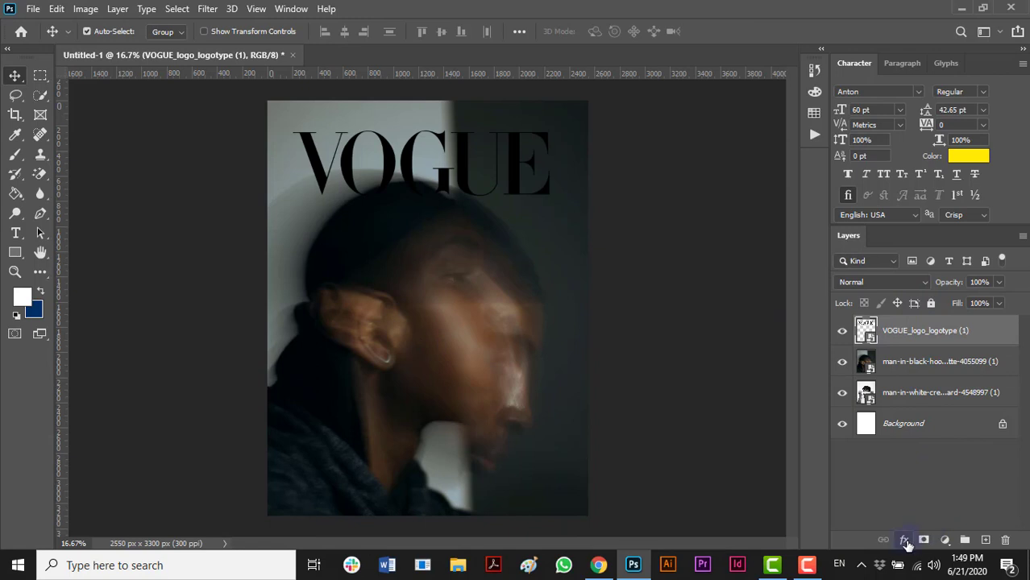
left_click(905, 541)
left_click(931, 480)
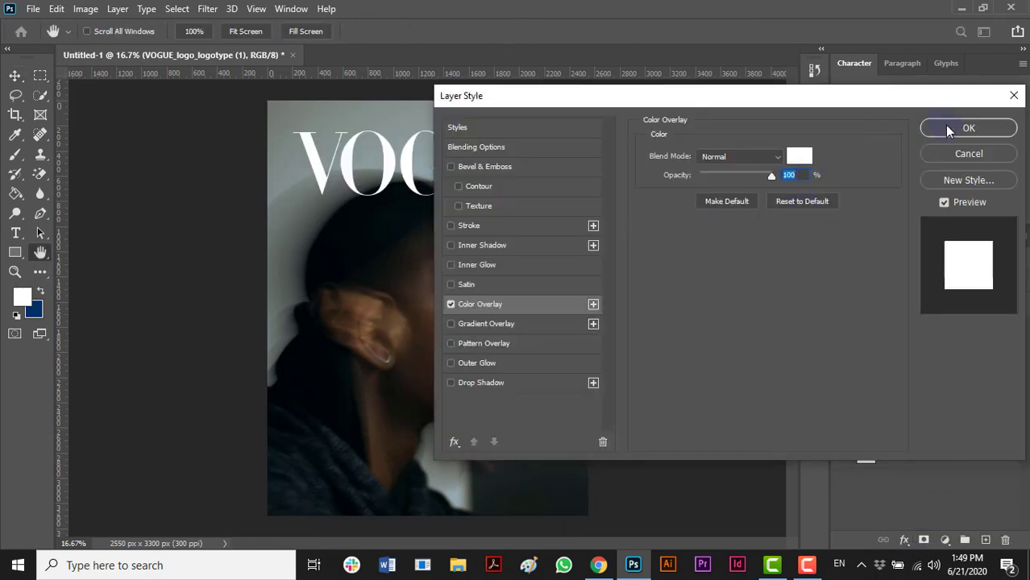
left_click_drag(948, 128, 789, 152)
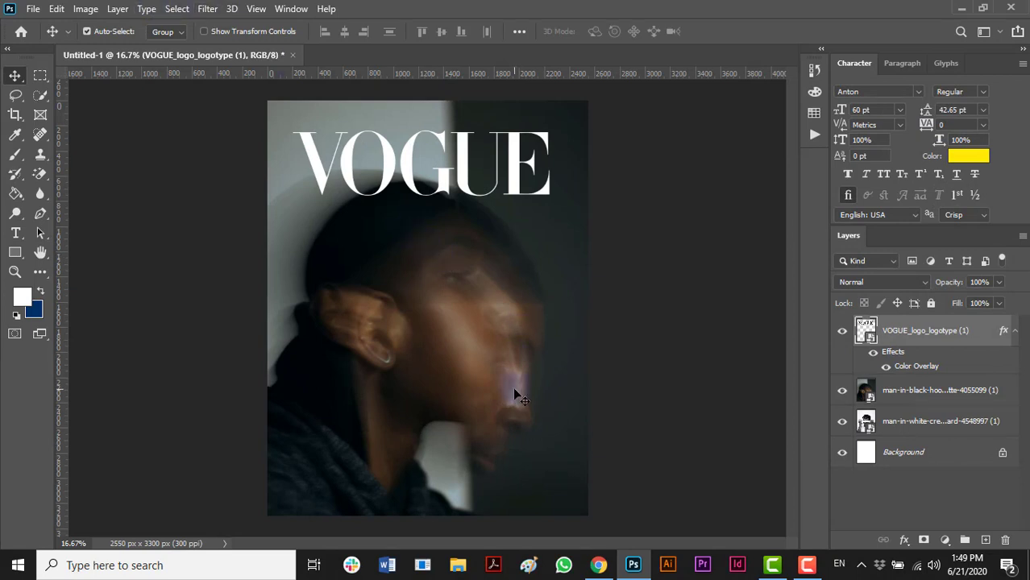
Apply a Motion Blur filter to the Vogue logo with an angle of -47° and a distance of 99 pixels
left_click(208, 8)
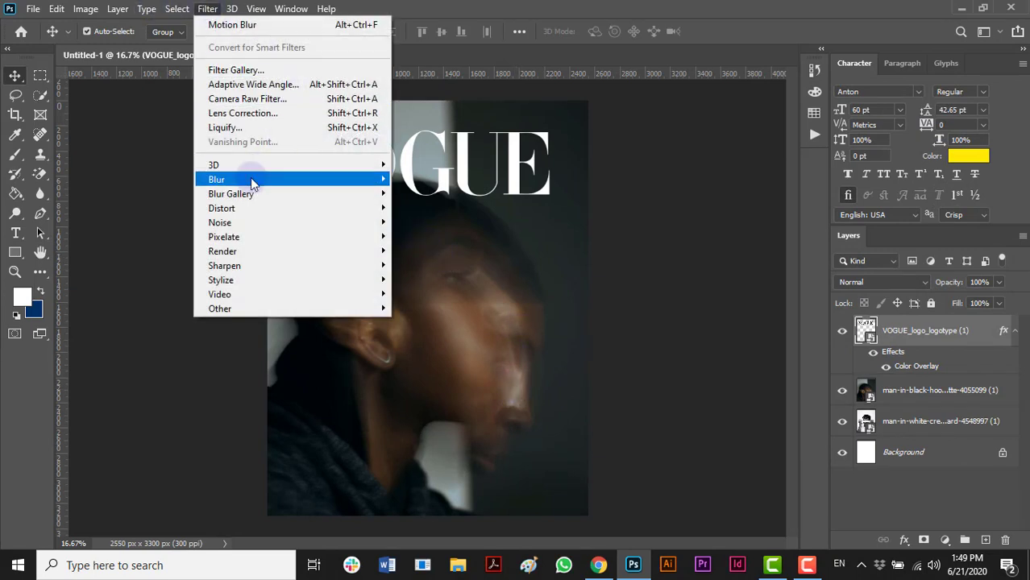
mouse_move(258, 184)
left_click(430, 264)
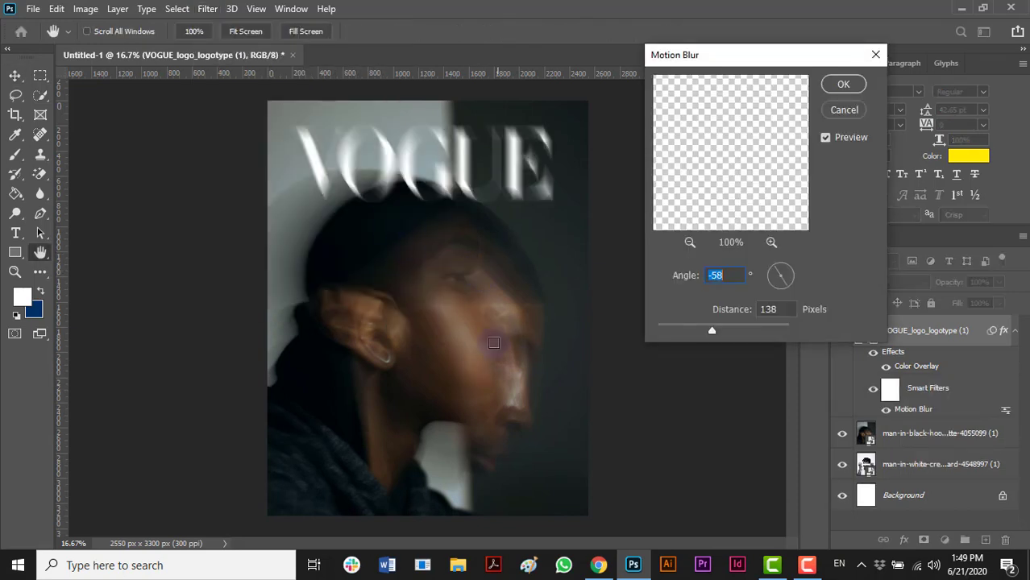
mouse_move(783, 273)
left_mouse_down()
mouse_move(792, 268)
mouse_move(783, 288)
left_mouse_up()
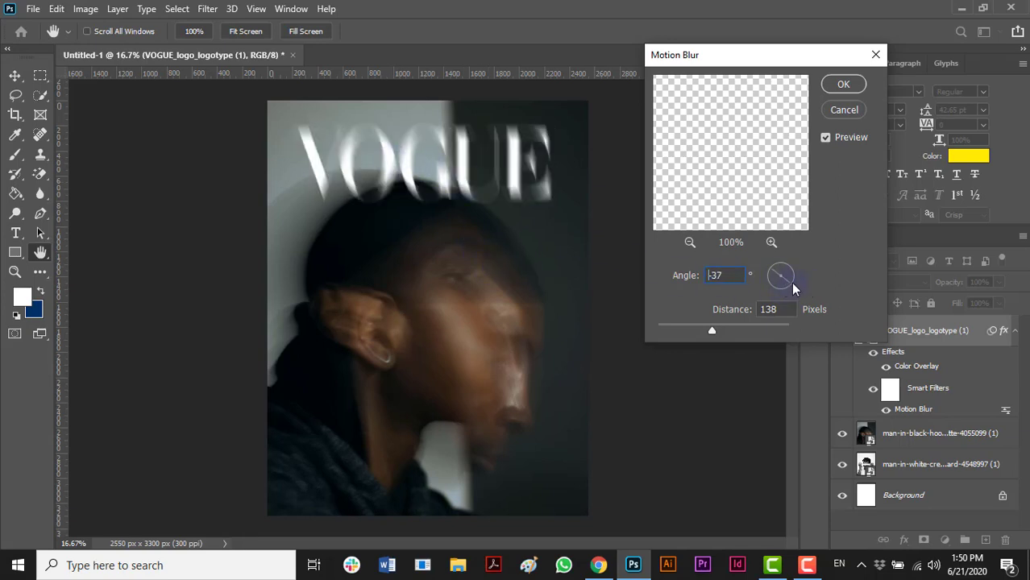
left_click_drag(793, 284, 792, 283)
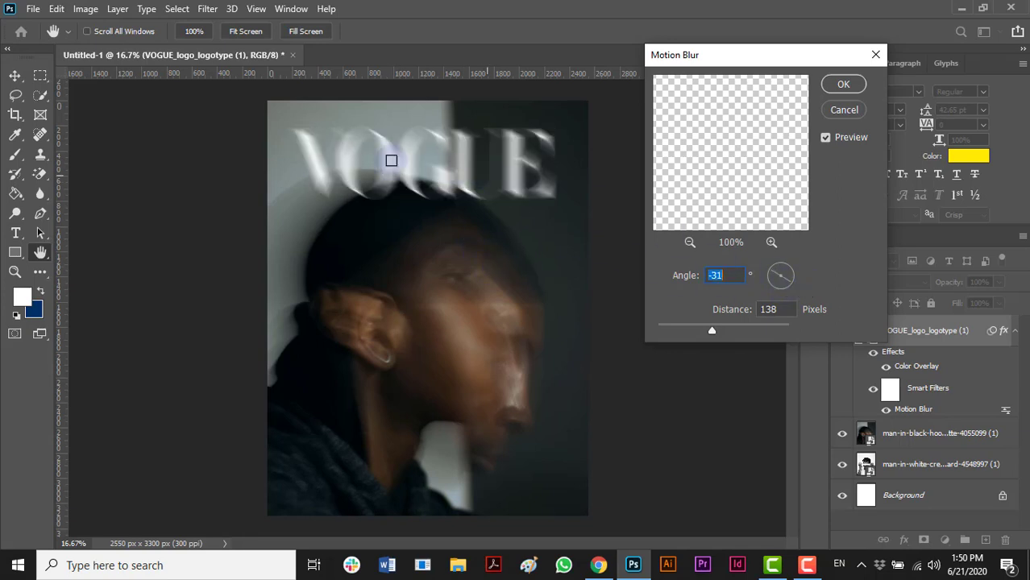
left_click(791, 287)
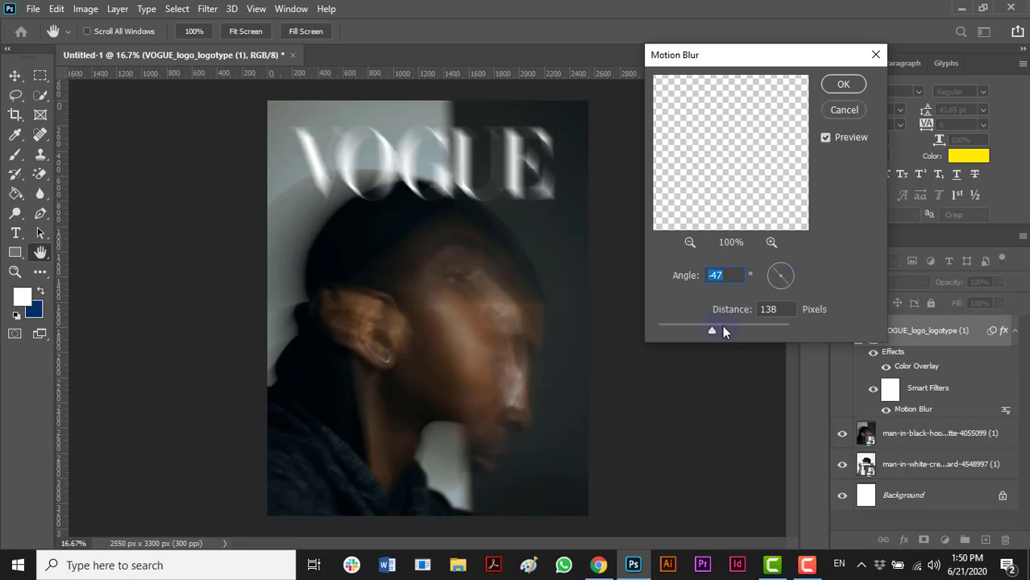
left_click_drag(722, 327, 702, 327)
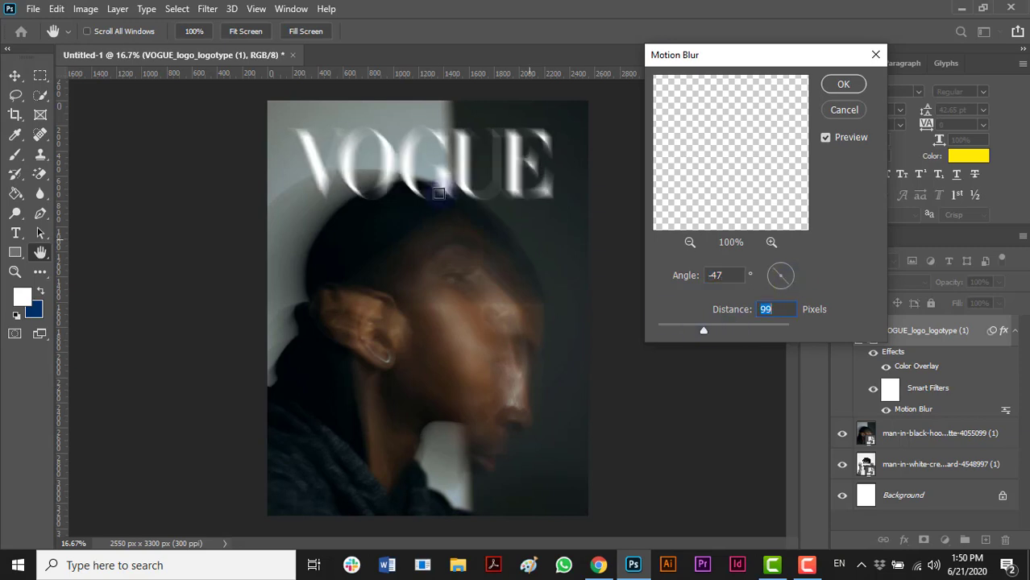
left_click(844, 85)
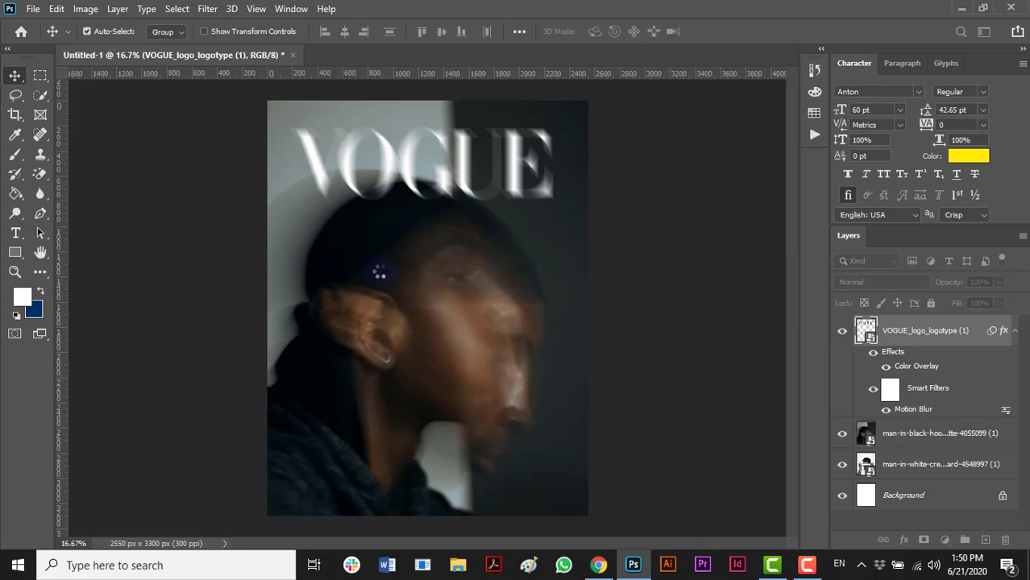
Add the text "black lives matter" and move it to sit roughly centred on the page below the Vogue logo
left_click(15, 233)
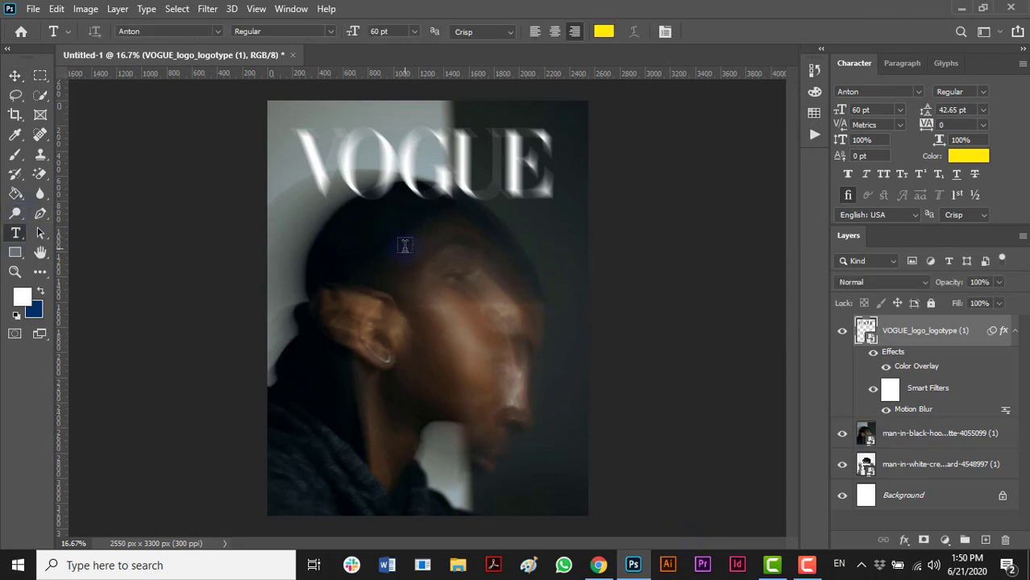
left_click(404, 245)
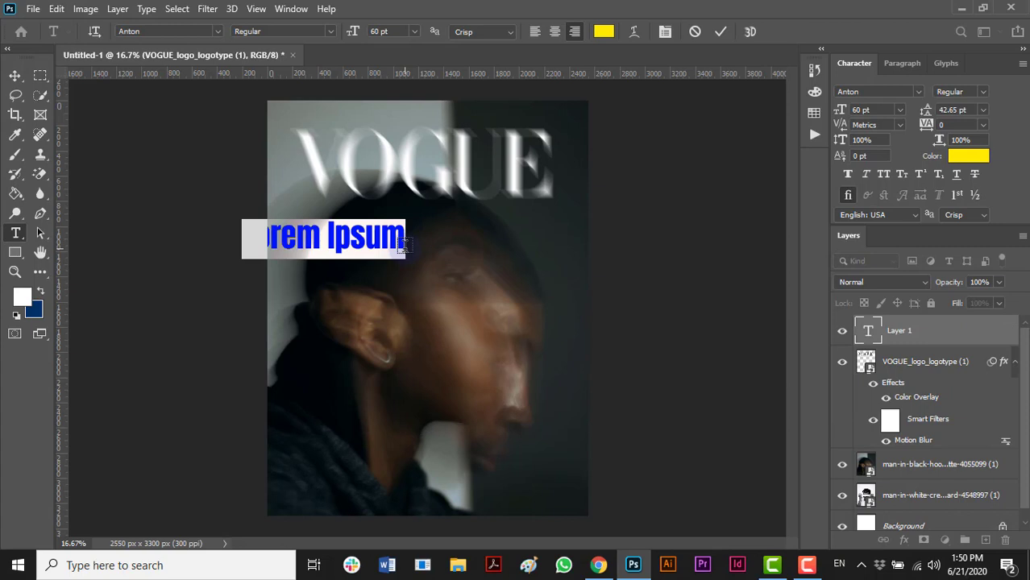
type("black lives")
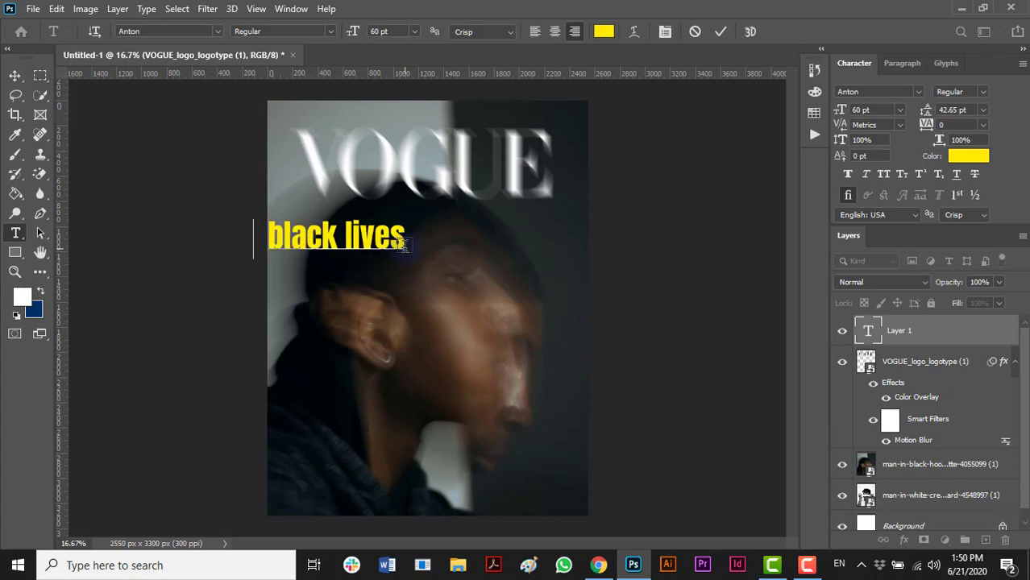
type(" mat")
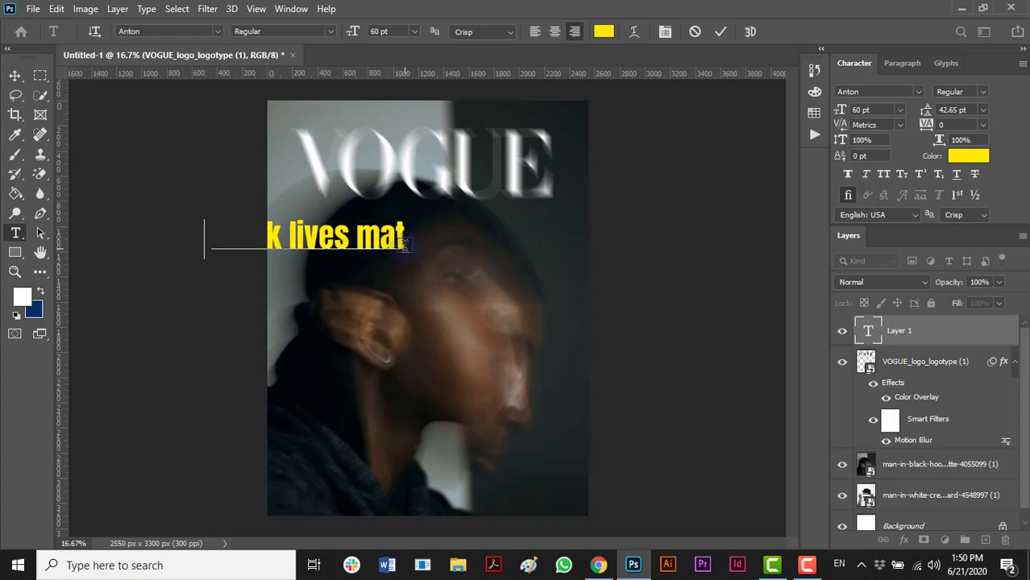
type("ter")
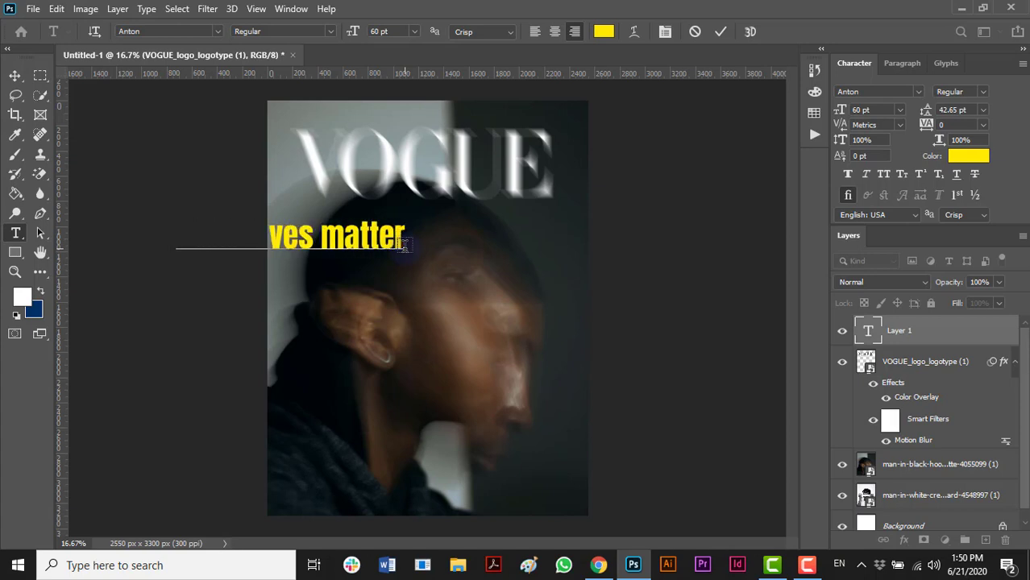
left_click(720, 31)
key("v")
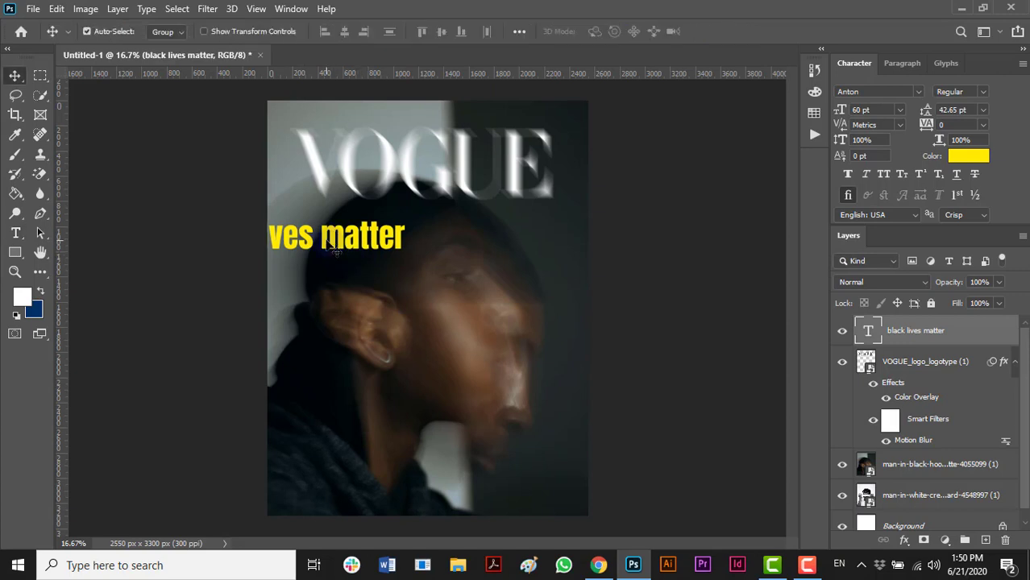
left_click_drag(332, 248, 462, 248)
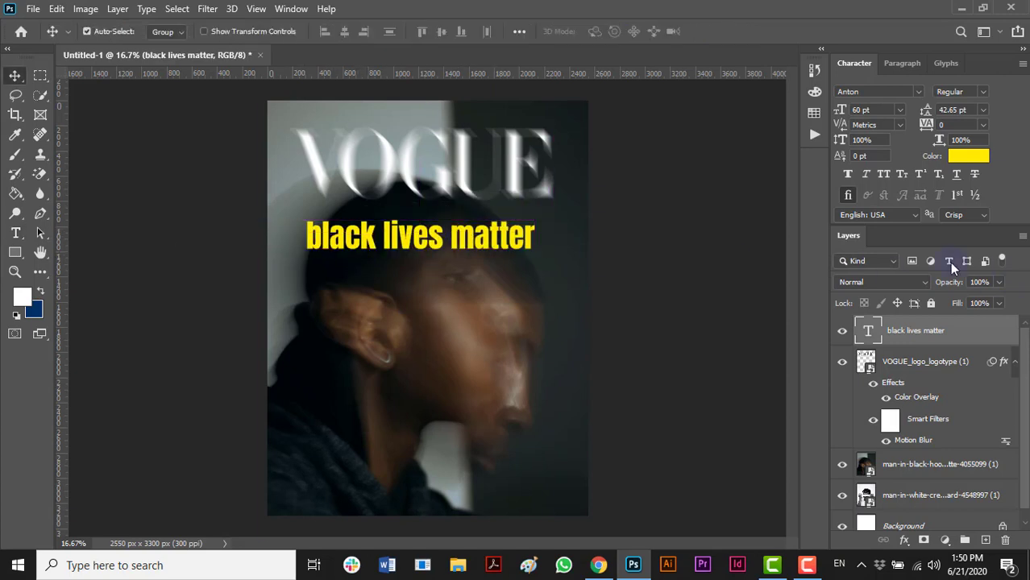
Change the color of the "black lives matter" text to white
left_click(967, 155)
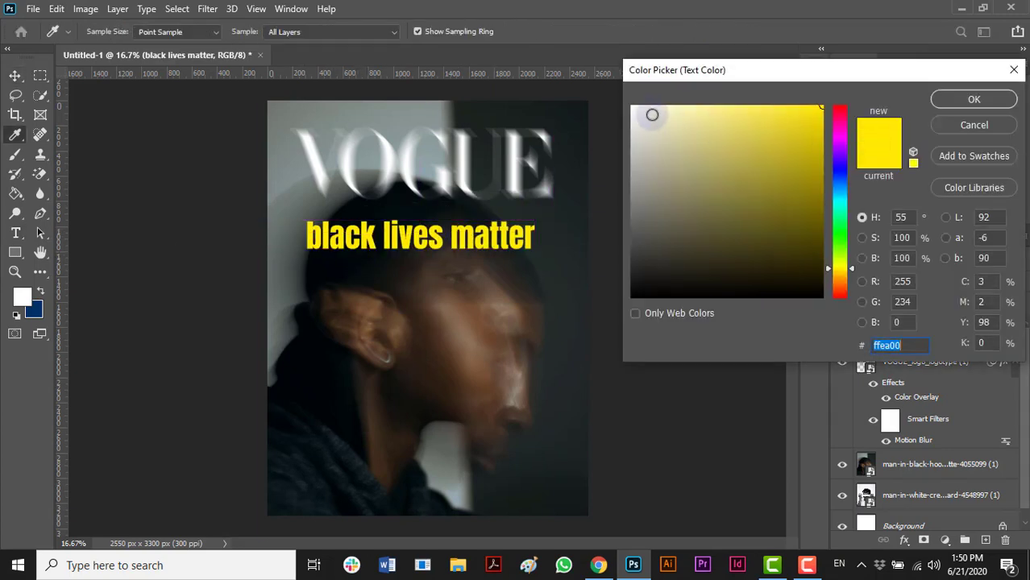
left_click_drag(651, 114, 631, 105)
left_click(973, 99)
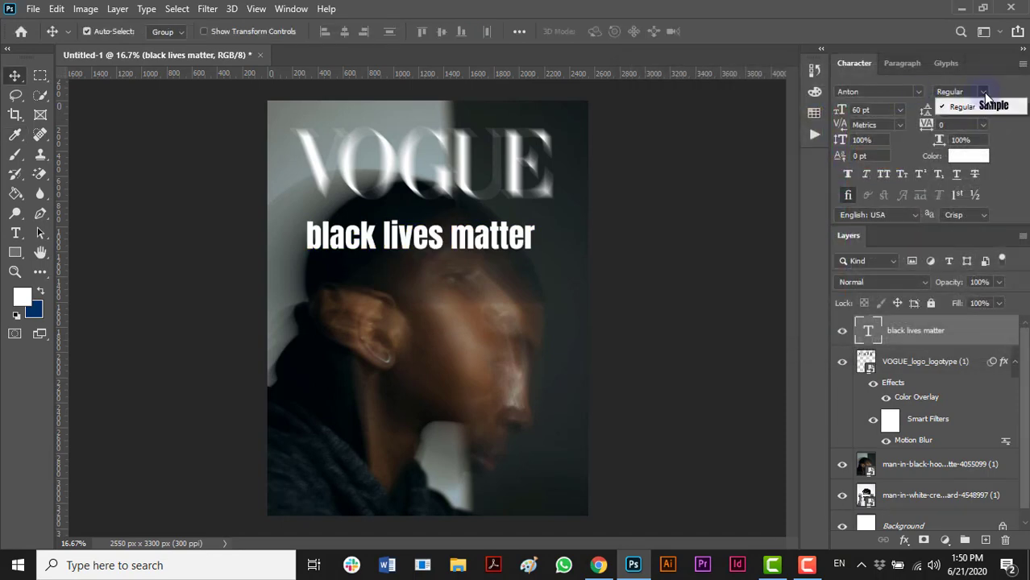
Set the "black lives matter" text in the Poppins font with the Thin style
left_click(921, 94)
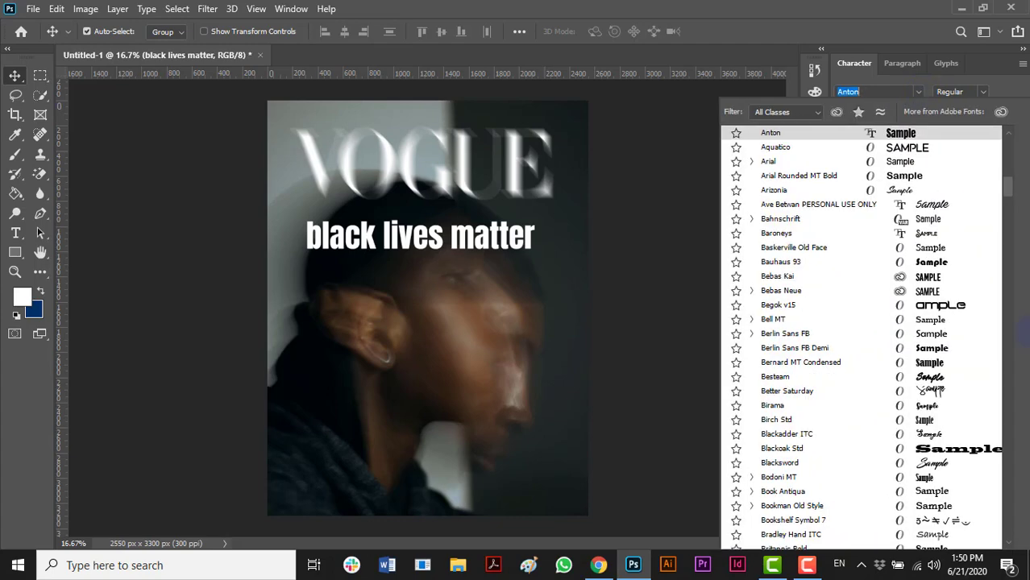
scroll(846, 195, "up", 4)
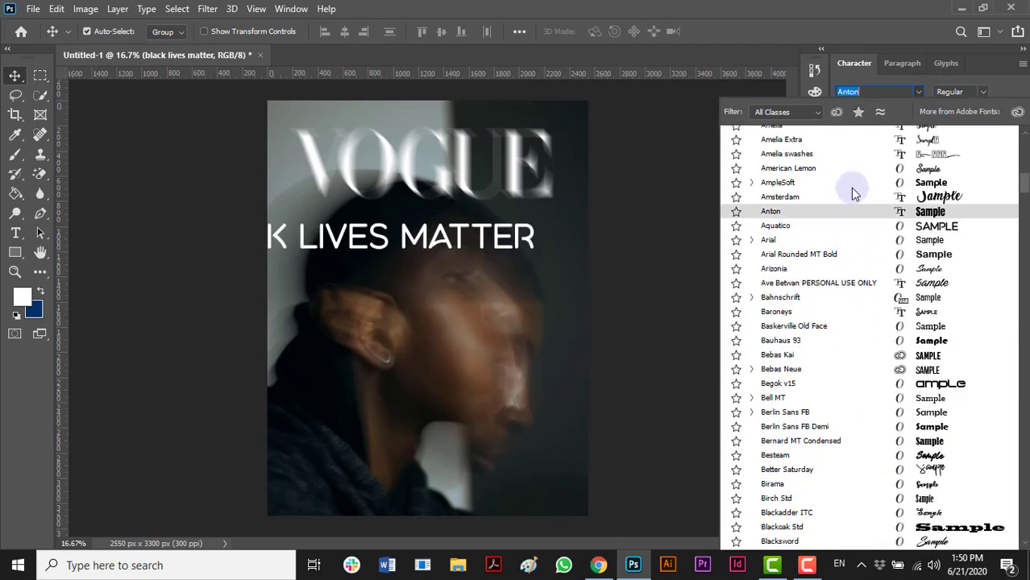
scroll(852, 190, "up", 8)
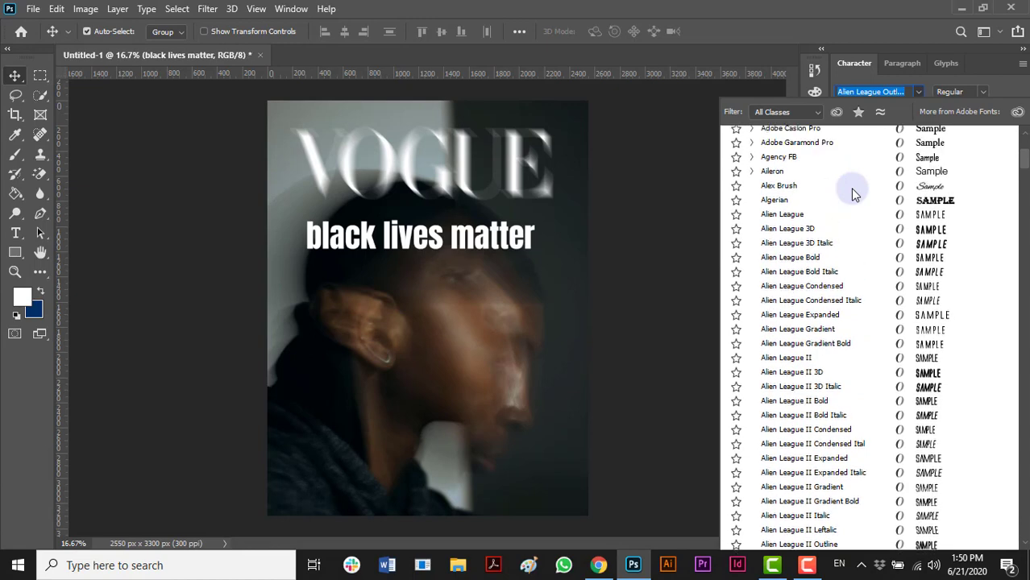
scroll(853, 193, "up", 5)
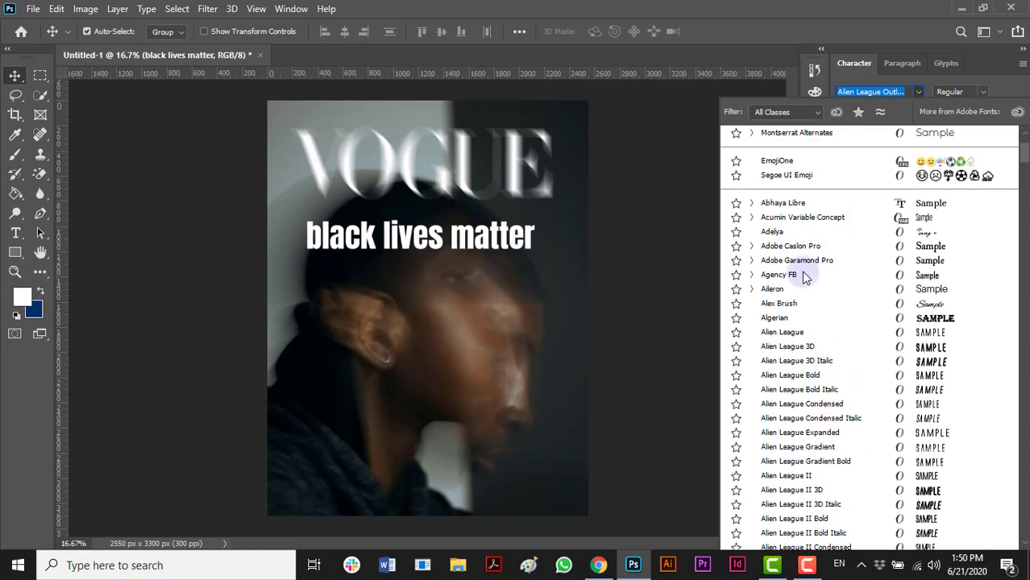
scroll(785, 334, "up", 1)
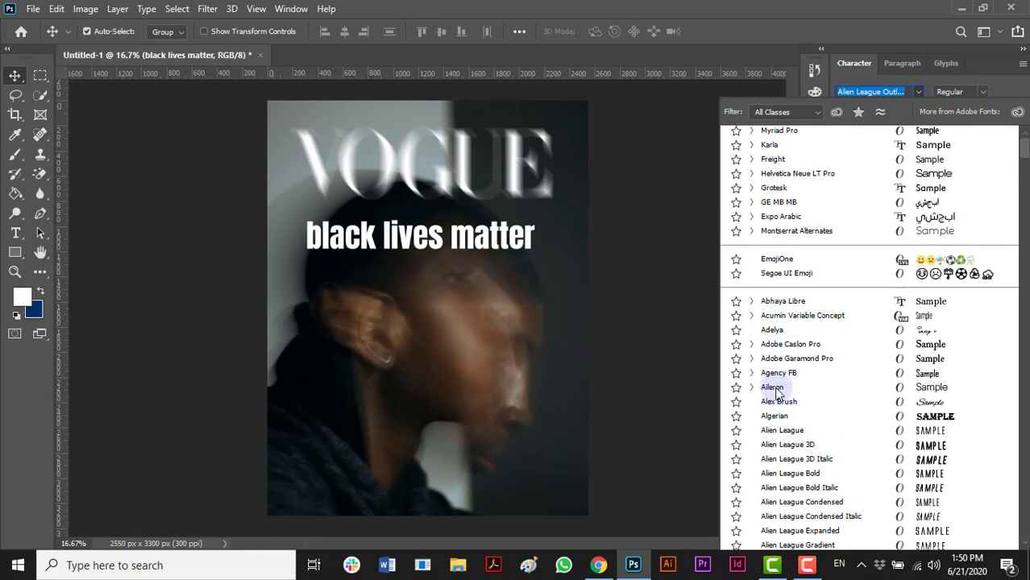
scroll(776, 392, "up", 1)
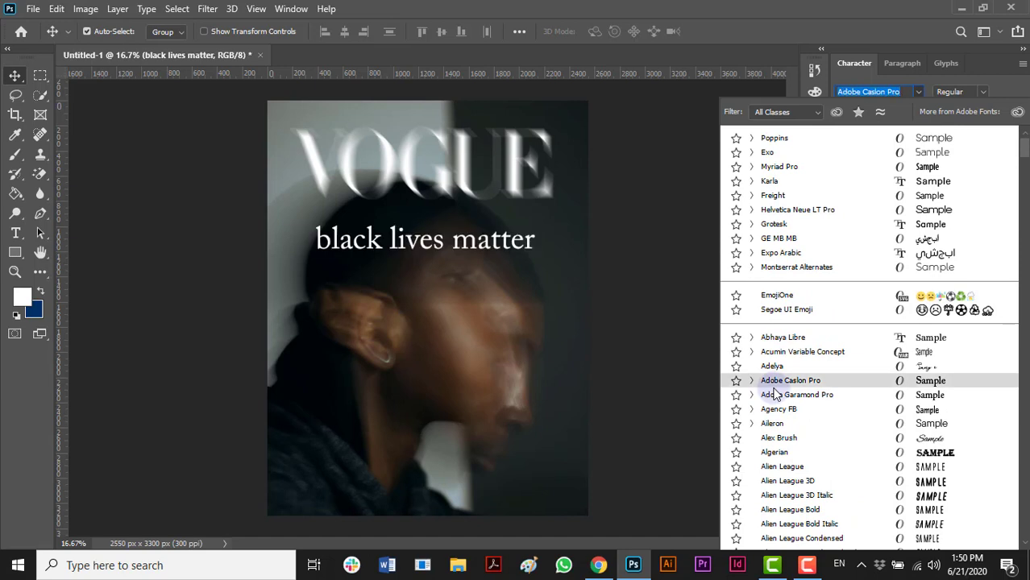
left_click(785, 139)
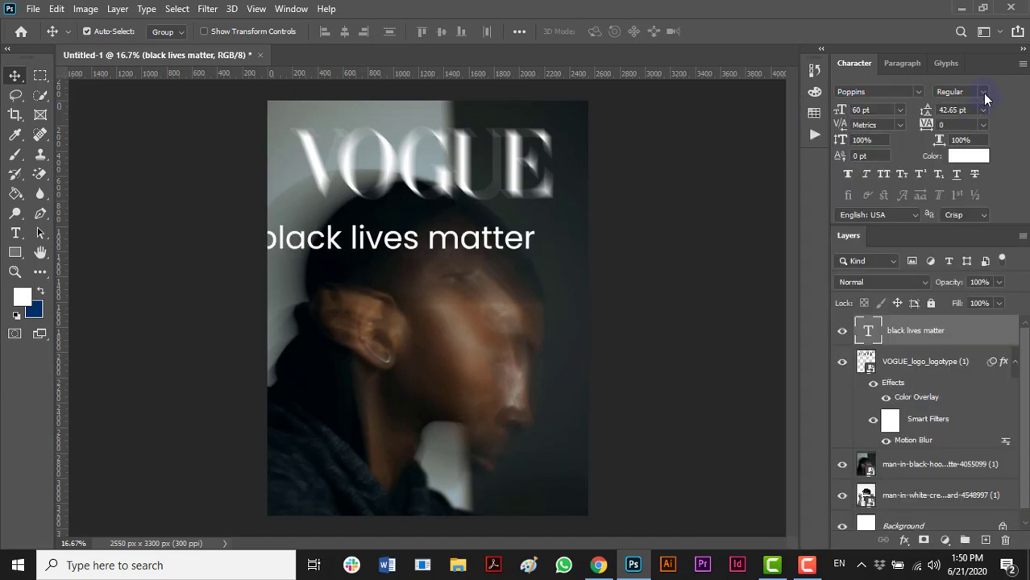
left_click(983, 92)
left_click(935, 103)
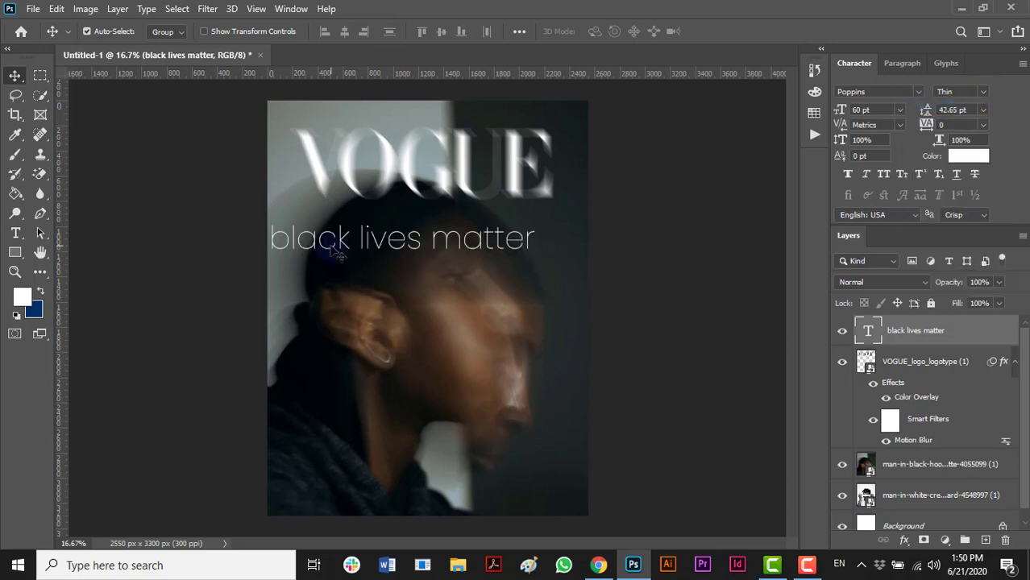
Move the "black lives matter" text closer to the Vogue logo, make it all caps and scale it to about 46%
left_click_drag(337, 253, 359, 232)
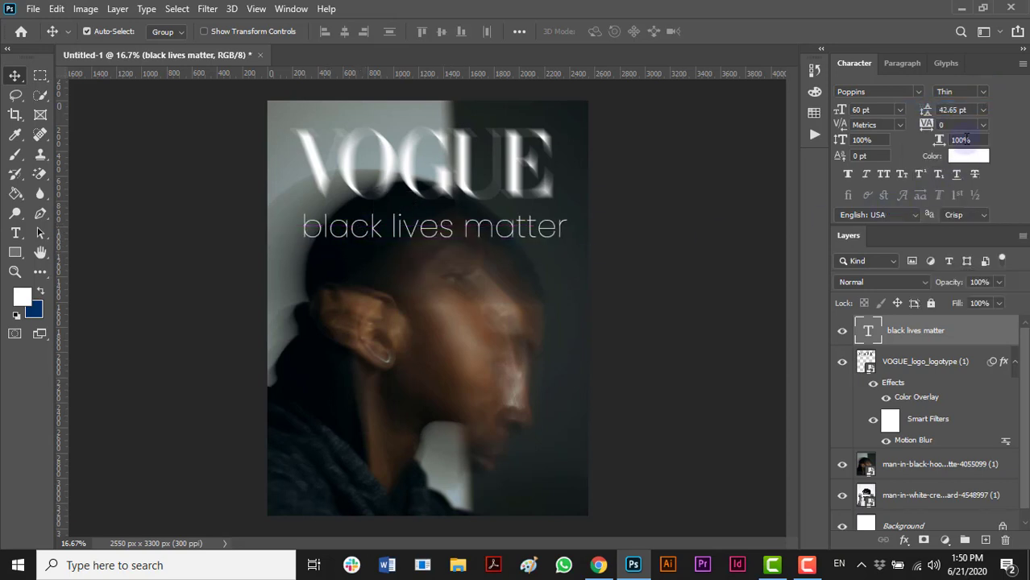
left_click(884, 175)
key("ctrl+t")
left_click_drag(566, 209, 487, 208)
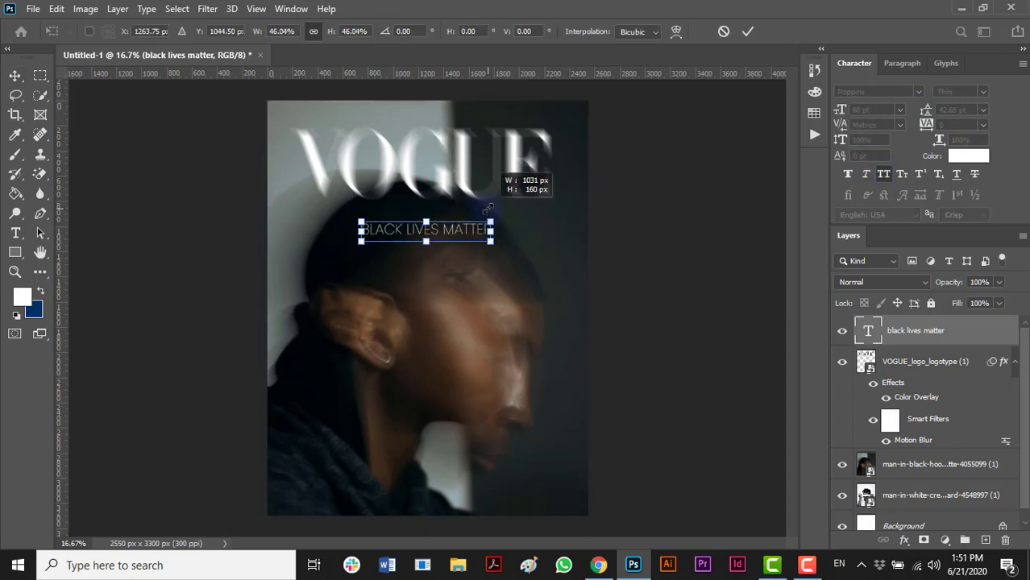
left_click(748, 31)
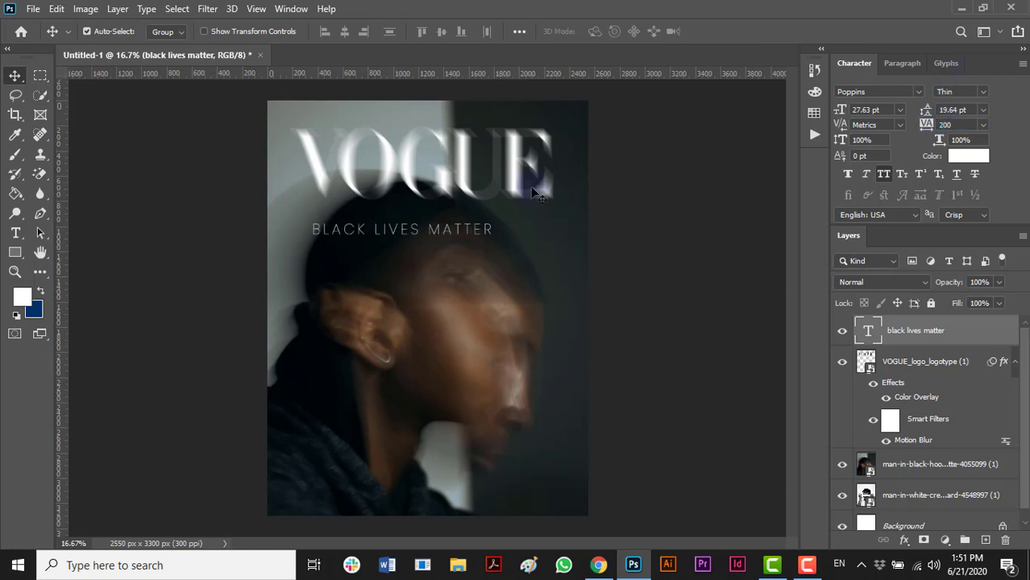
With its tracking at 200, centre the "black lives matter" text just beneath the Vogue logo and scale it to about 22.6 pt
left_click_drag(368, 235, 496, 213)
key("ctrl+t")
left_click(748, 32)
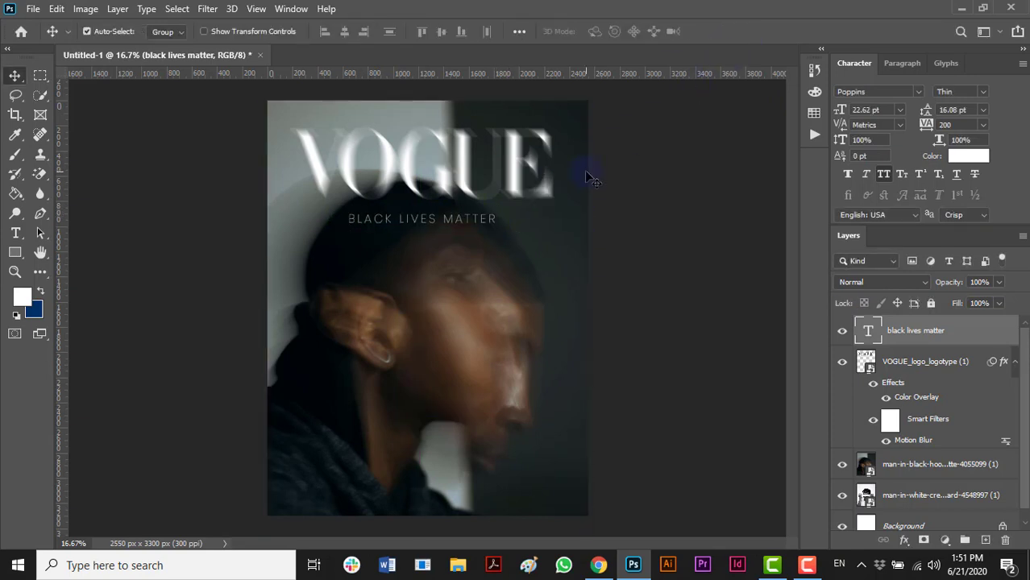
Switch to Chrome and search Google Images for "magazine credits page" in place of the Vogue logo search
left_click(596, 566)
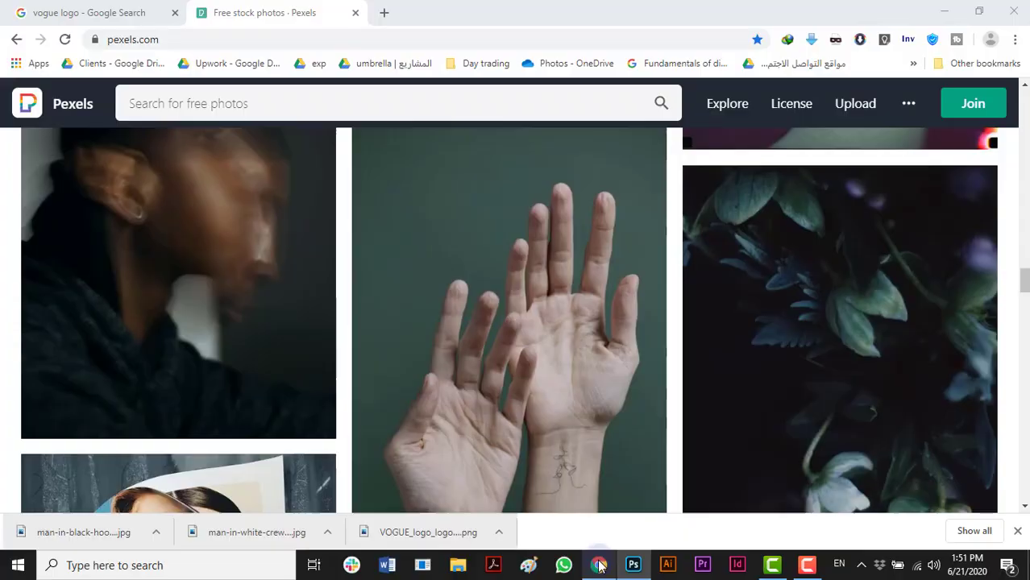
left_click(105, 7)
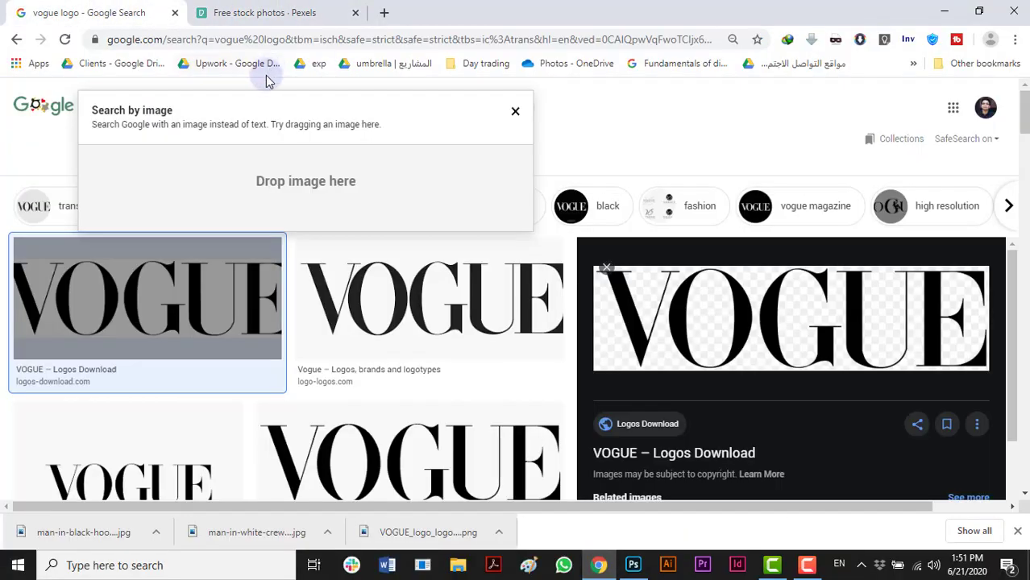
left_click(514, 113)
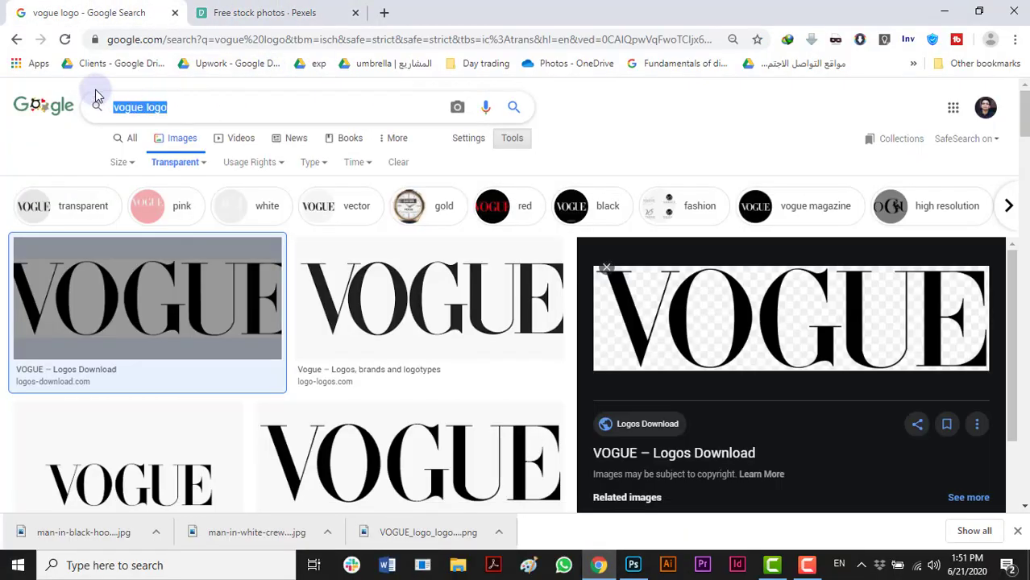
type("magazine ")
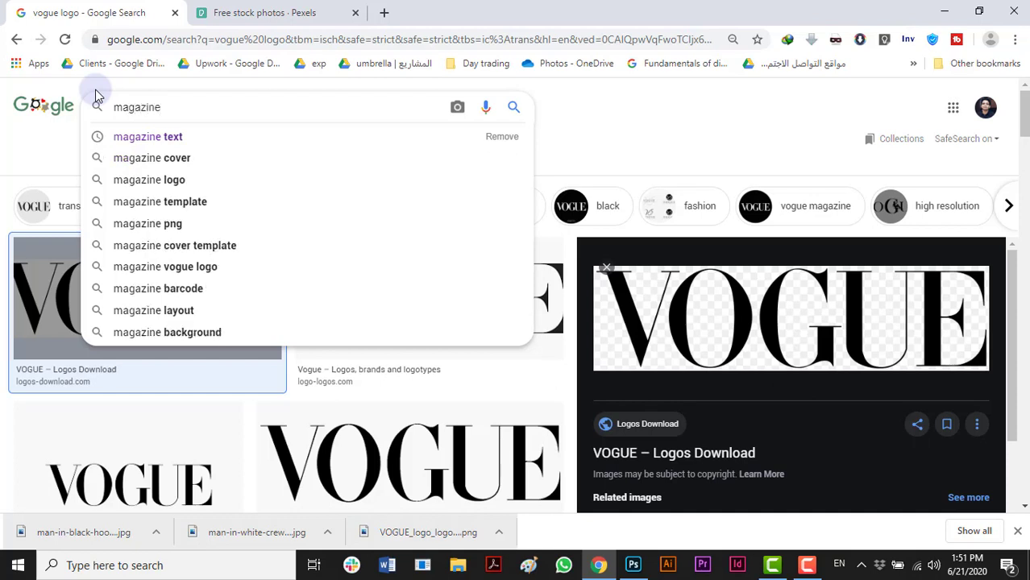
type("te")
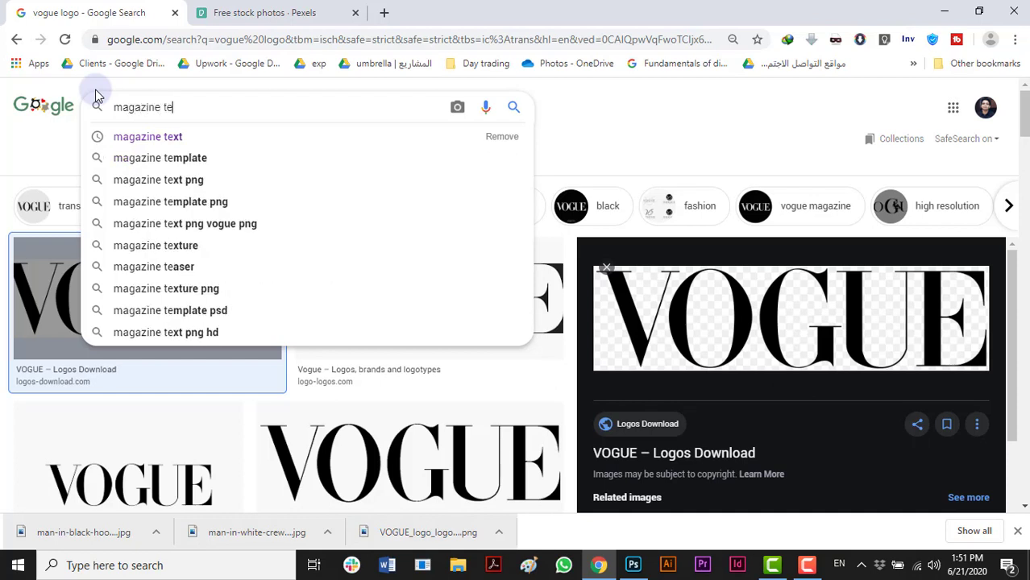
key("BackSpace")
key("BackSpace")
type("cred")
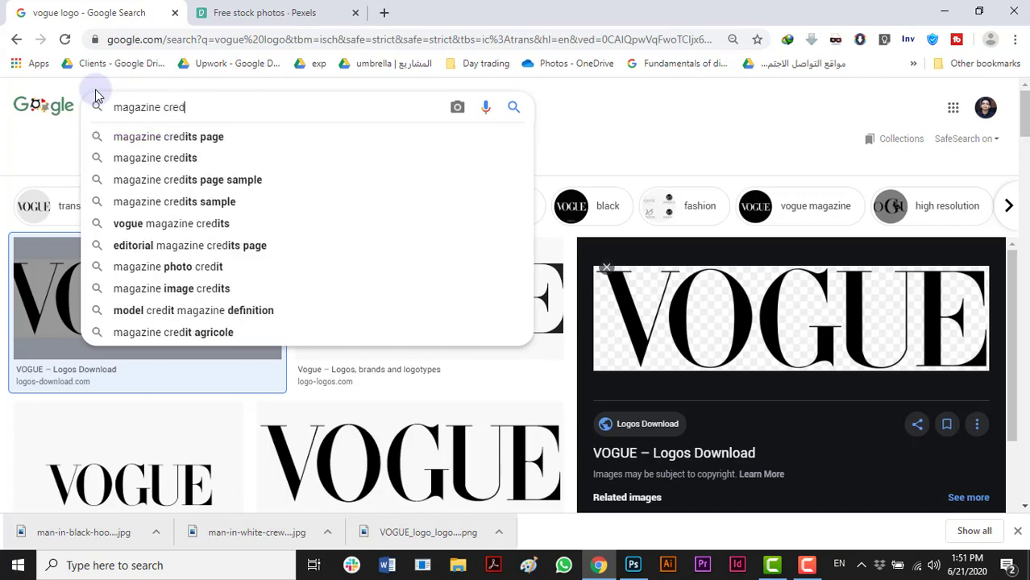
key("Down")
key("Down")
key("Up")
key("Return")
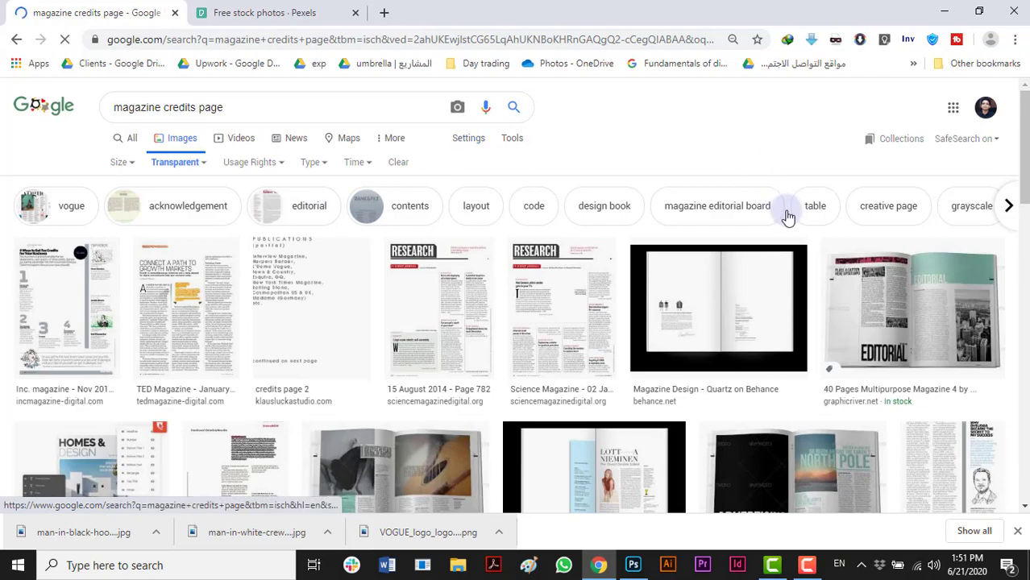
Find the transparent AKADi Magazine Issue 1 image among the results and save it to the Vogue folder
scroll(104, 234, "down", 10)
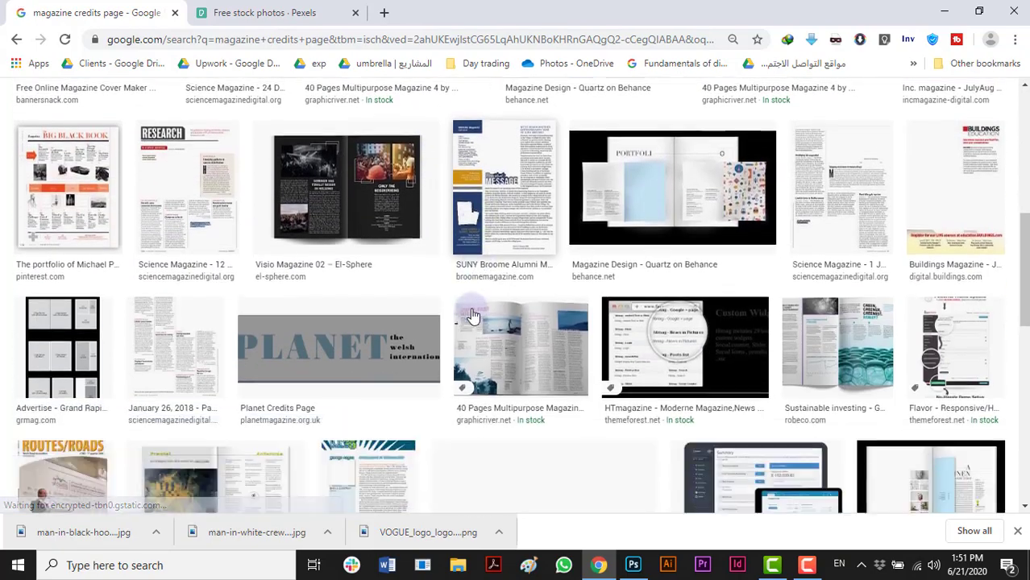
scroll(636, 272, "down", 3)
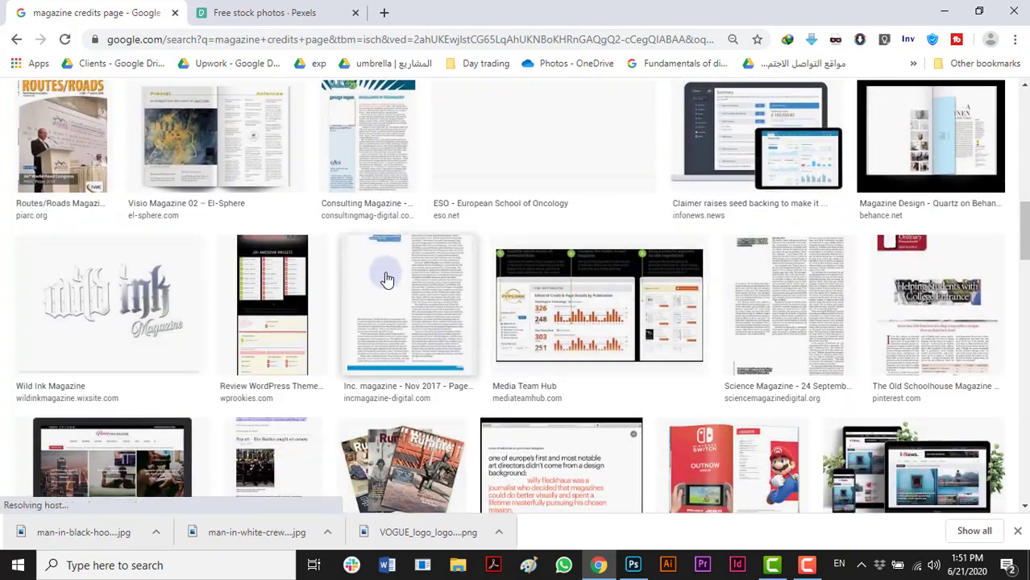
scroll(386, 277, "down", 3)
scroll(531, 241, "down", 5)
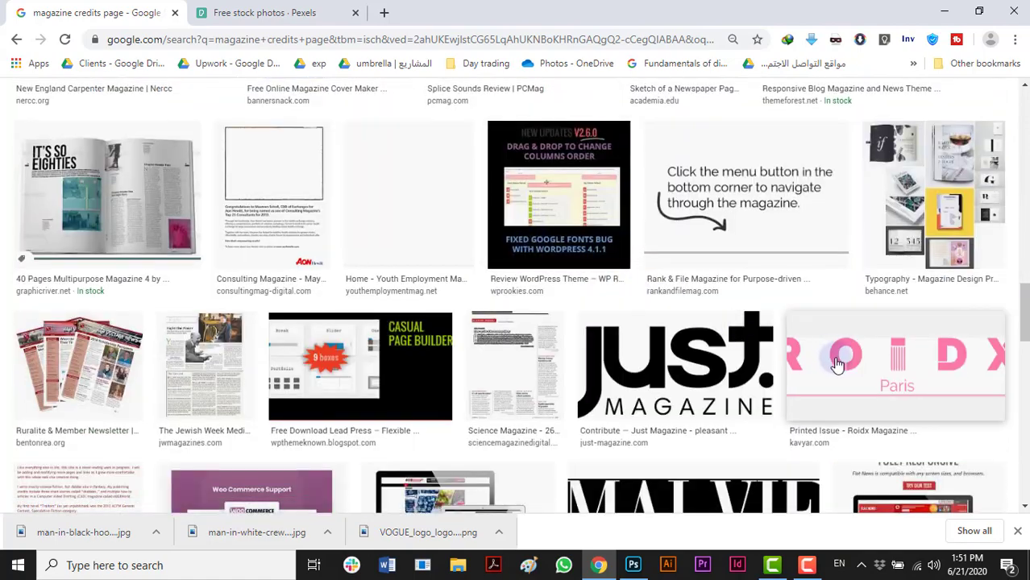
scroll(676, 290, "down", 3)
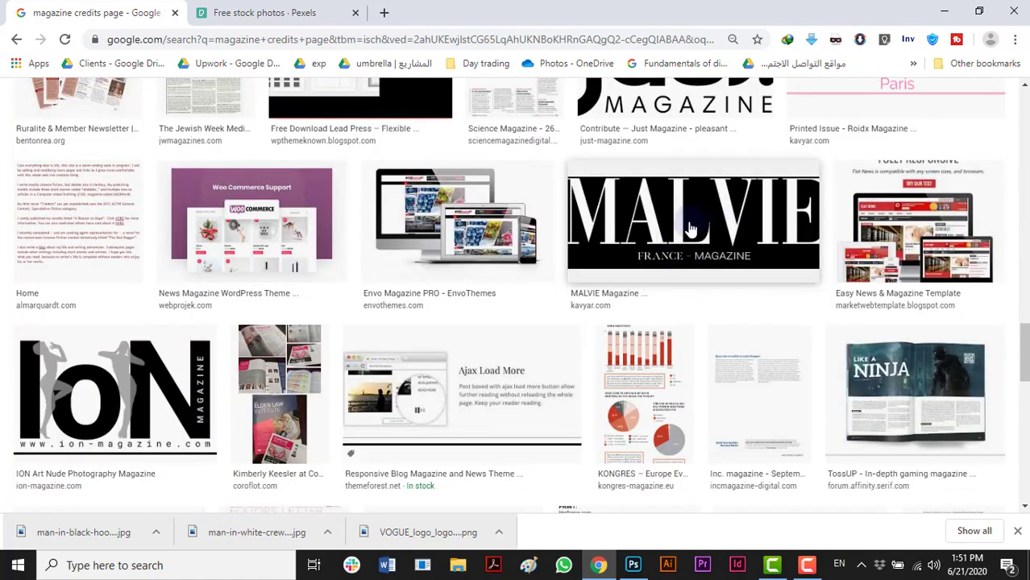
scroll(690, 229, "down", 8)
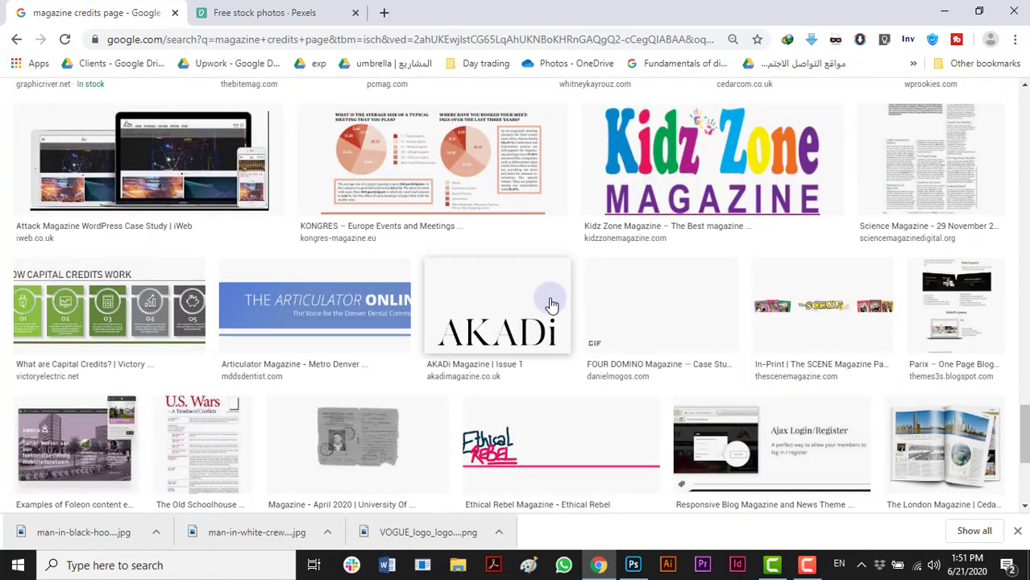
left_click(511, 310)
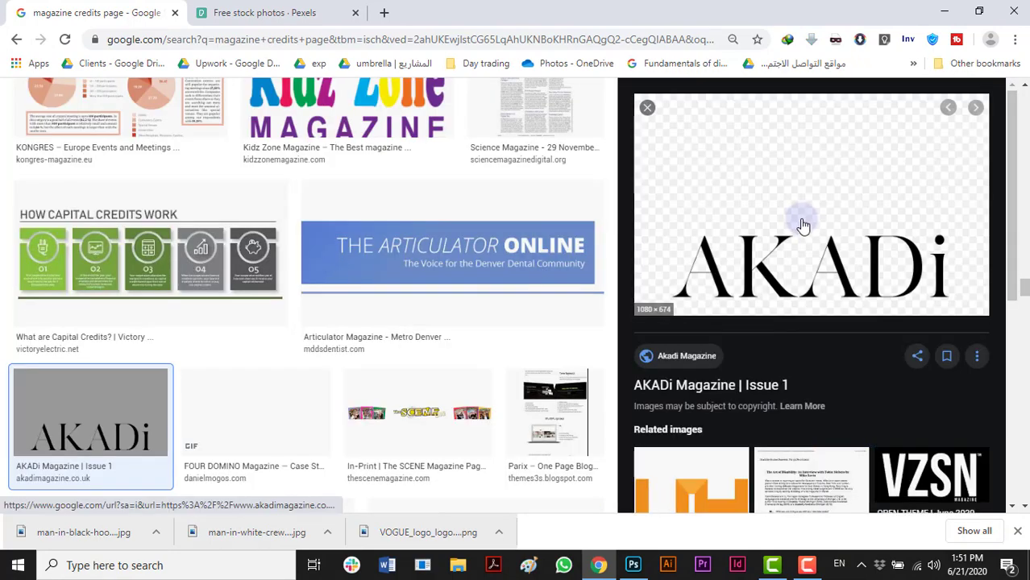
right_click(801, 208)
left_click(829, 364)
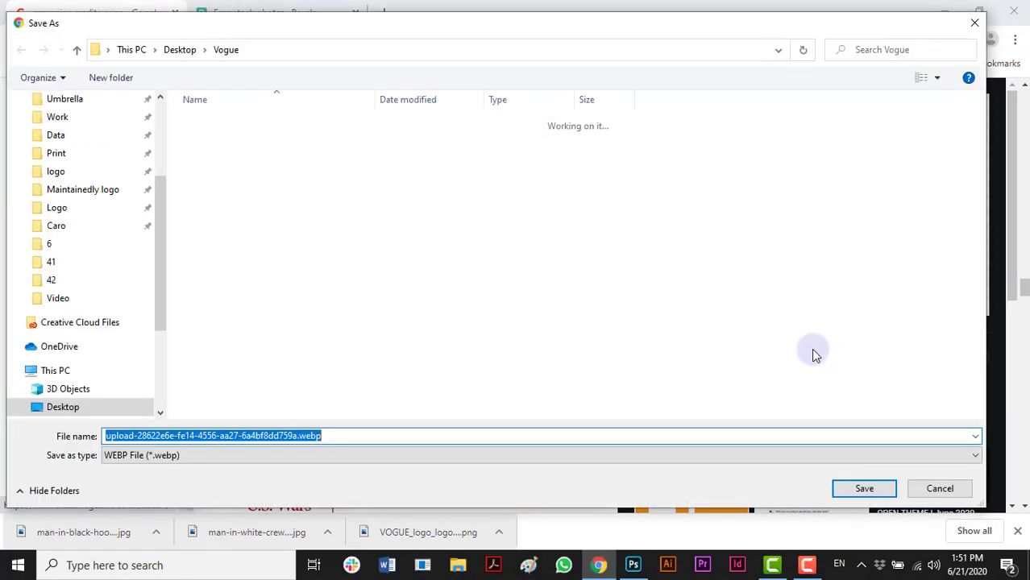
left_click(865, 489)
Change the image search to "magazine text"
scroll(471, 278, "down", 10)
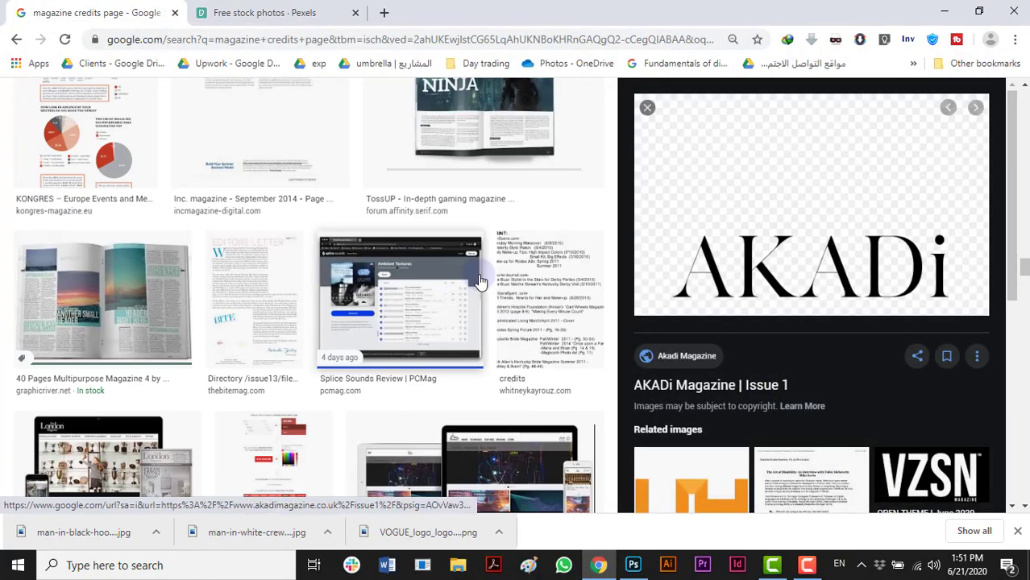
scroll(476, 266, "up", 15)
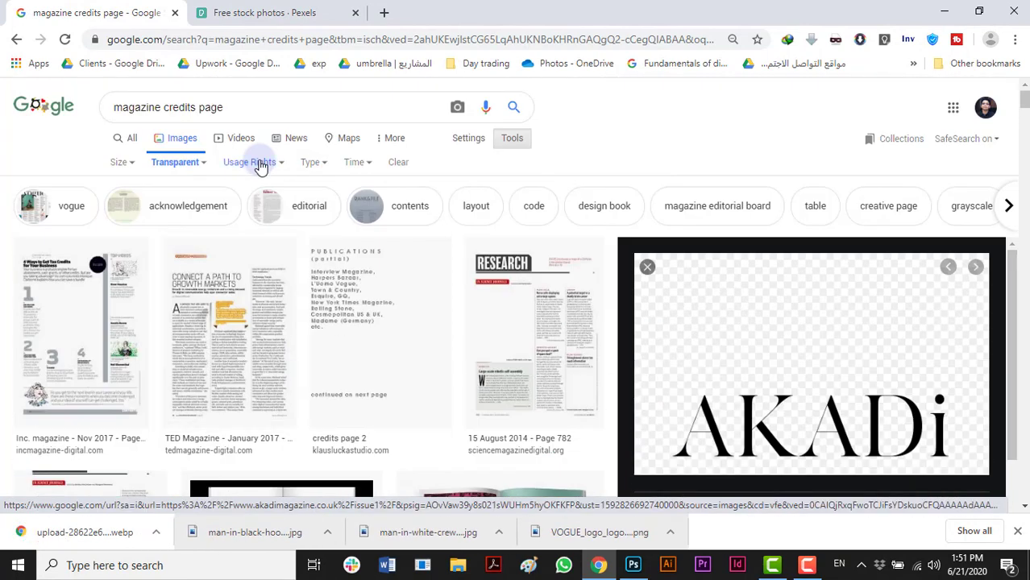
left_click_drag(237, 107, 163, 107)
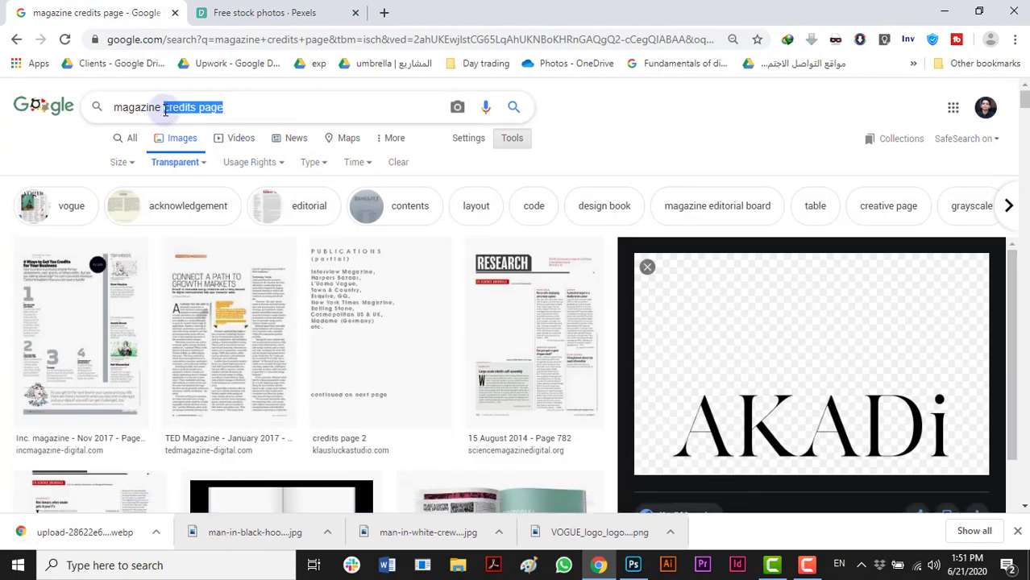
type("text")
key("Return")
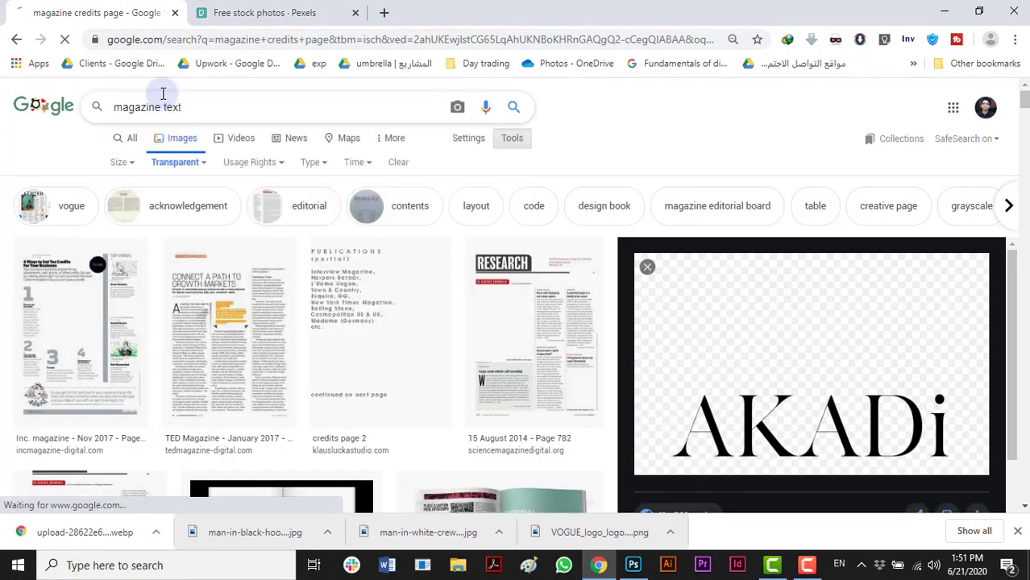
Find the transparent "Love Happens" magazine graphic among the image results and save it to the Vogue folder
scroll(650, 264, "down", 3)
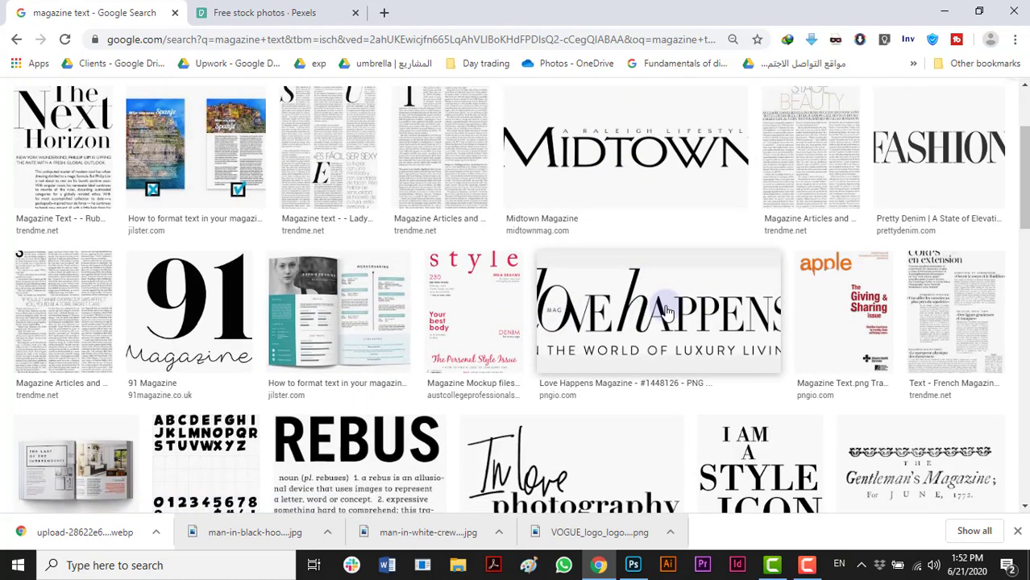
left_click(894, 161)
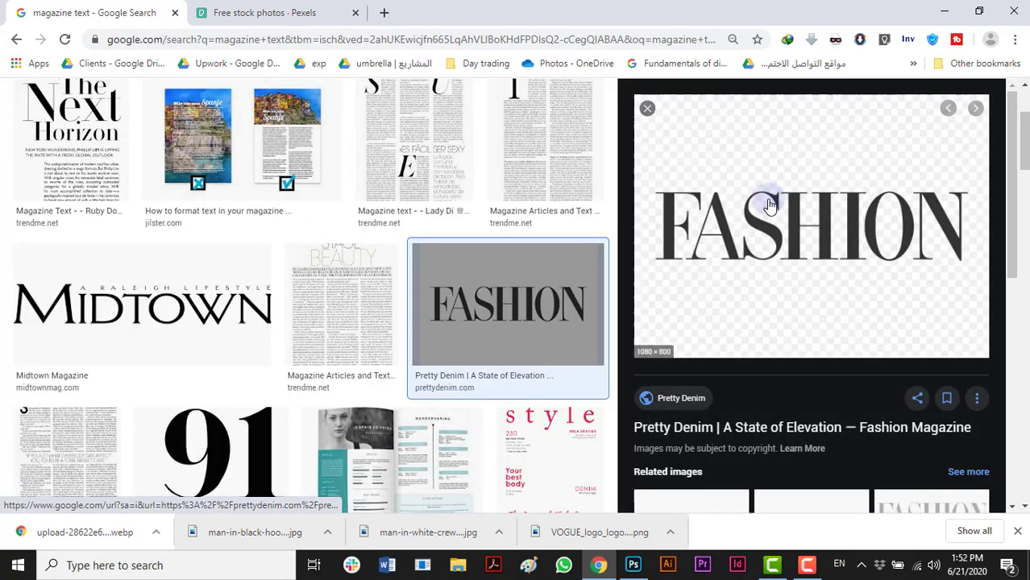
scroll(550, 332, "down", 5)
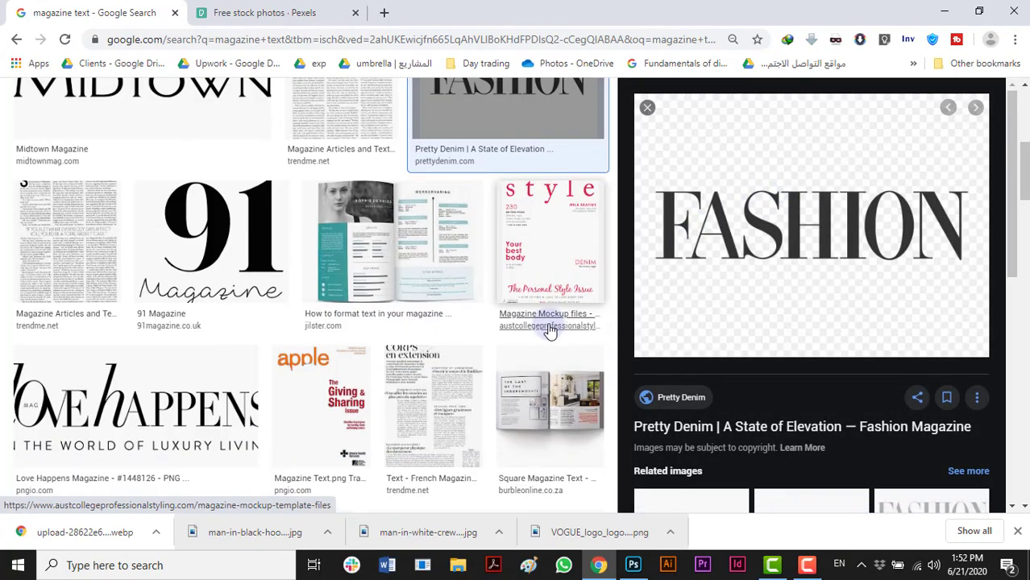
left_click(135, 407)
right_click(777, 161)
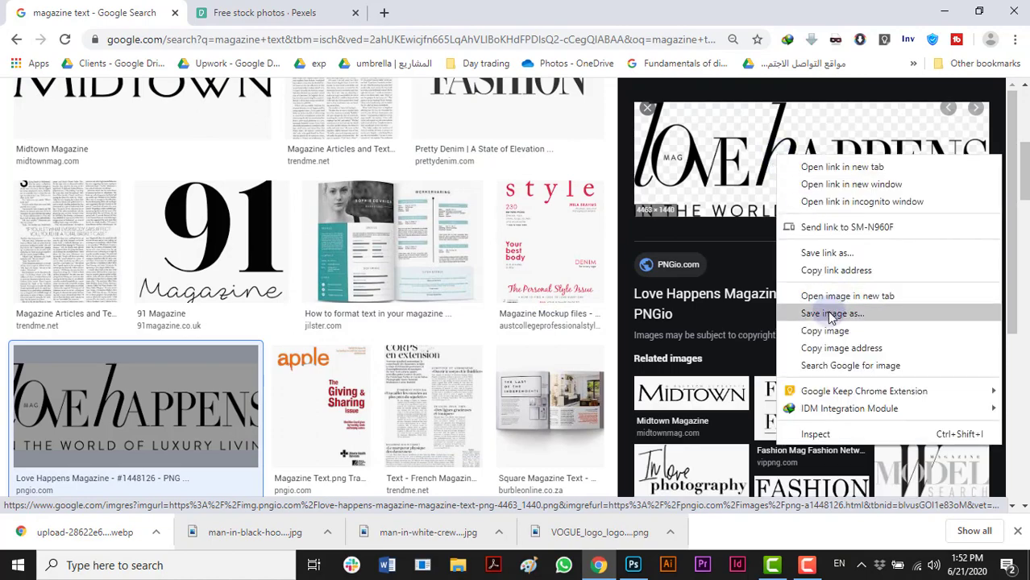
left_click(830, 309)
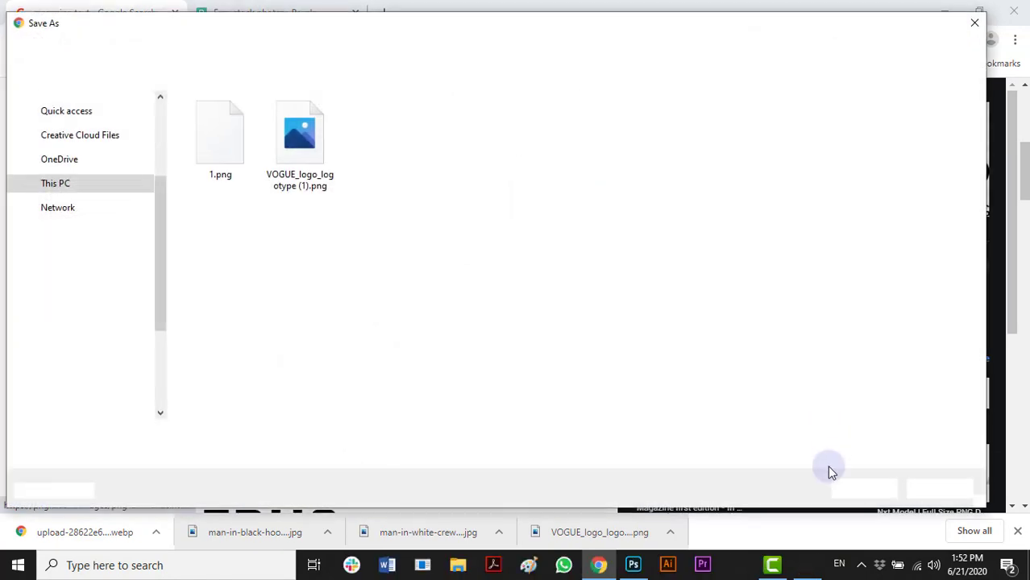
left_click(864, 486)
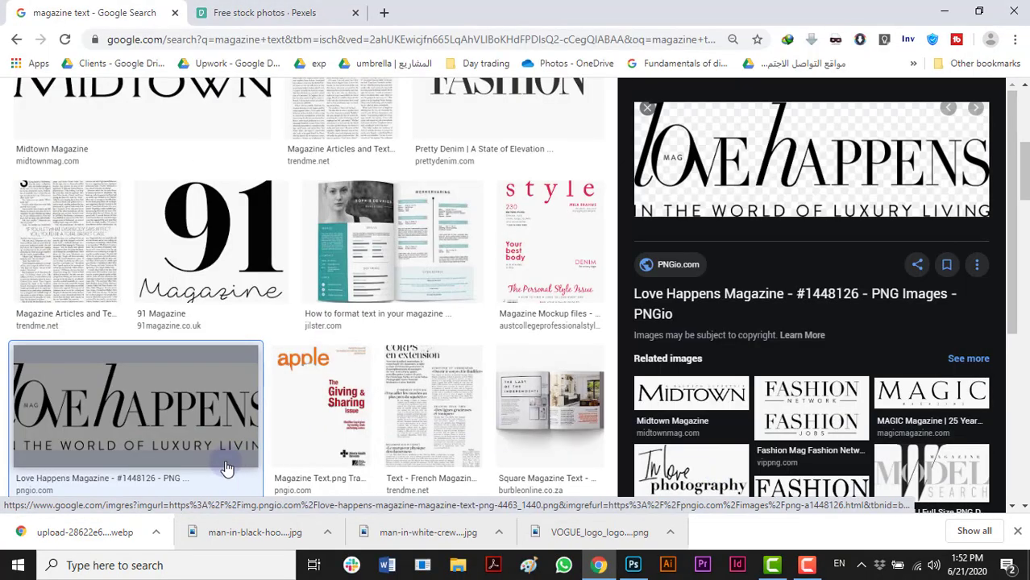
Place the downloaded "Love Happens" graphic on the Photoshop cover and scale it to about 16% in the page's lower-right corner
left_click_drag(66, 534, 429, 365)
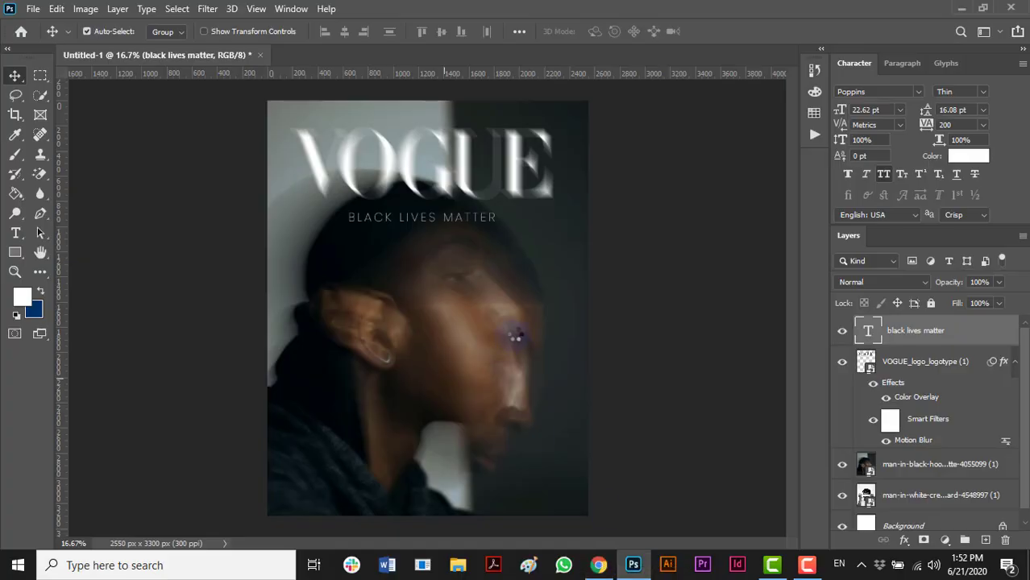
left_click_drag(588, 256, 468, 258)
left_click_drag(452, 307, 557, 482)
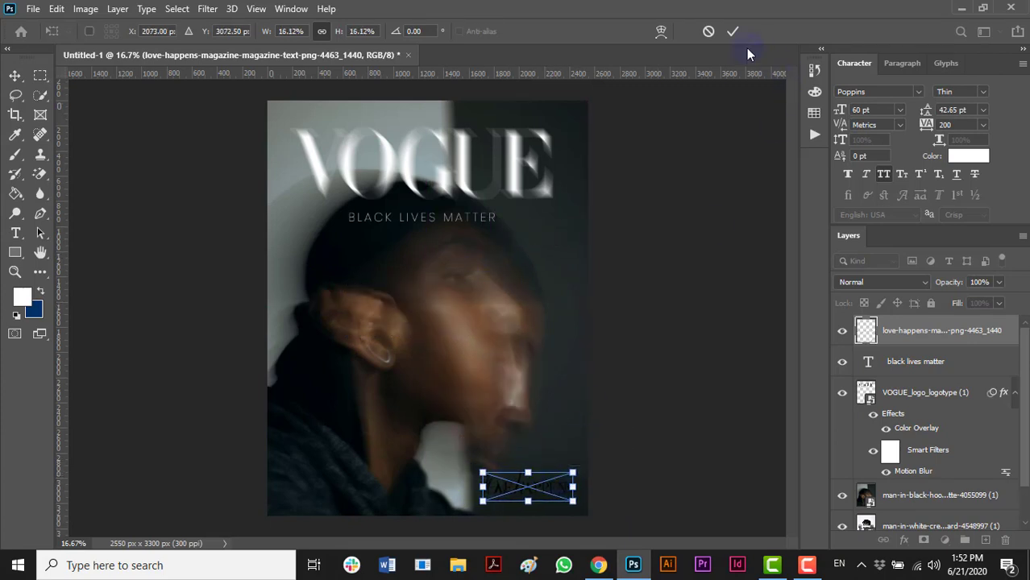
Shift the hooded man's photo up about 102 px and nudge it sideways so it still covers the page's right edge
left_click_drag(468, 391, 467, 380)
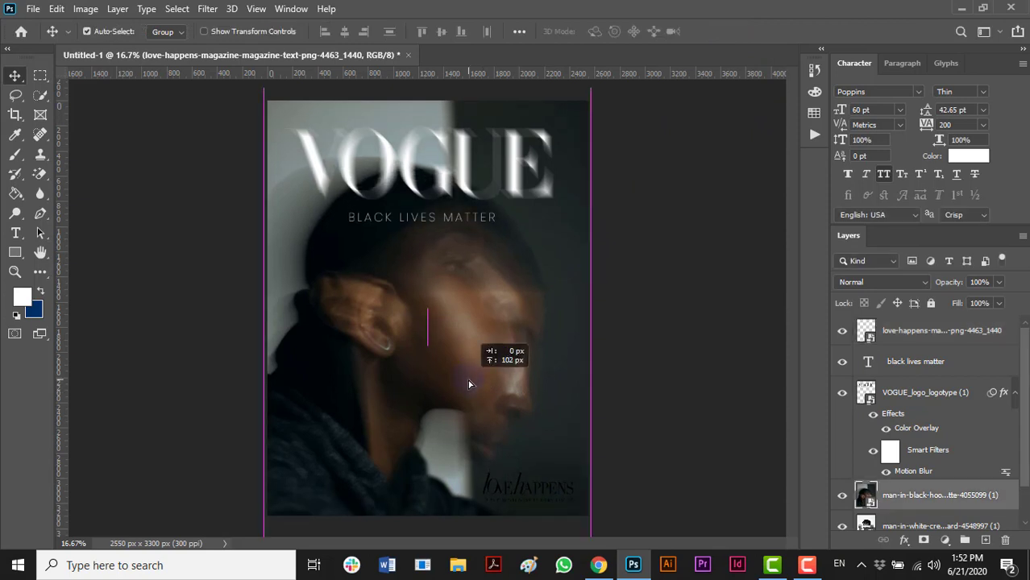
left_click_drag(508, 488, 509, 493)
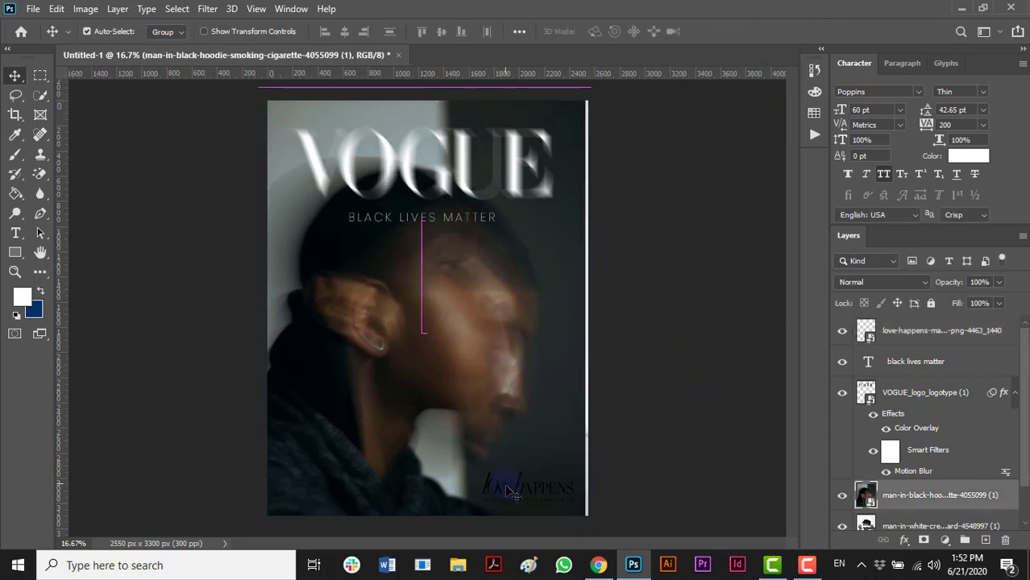
key("shift+Right")
key("shift+Right")
key("shift+Right")
key("shift+Right")
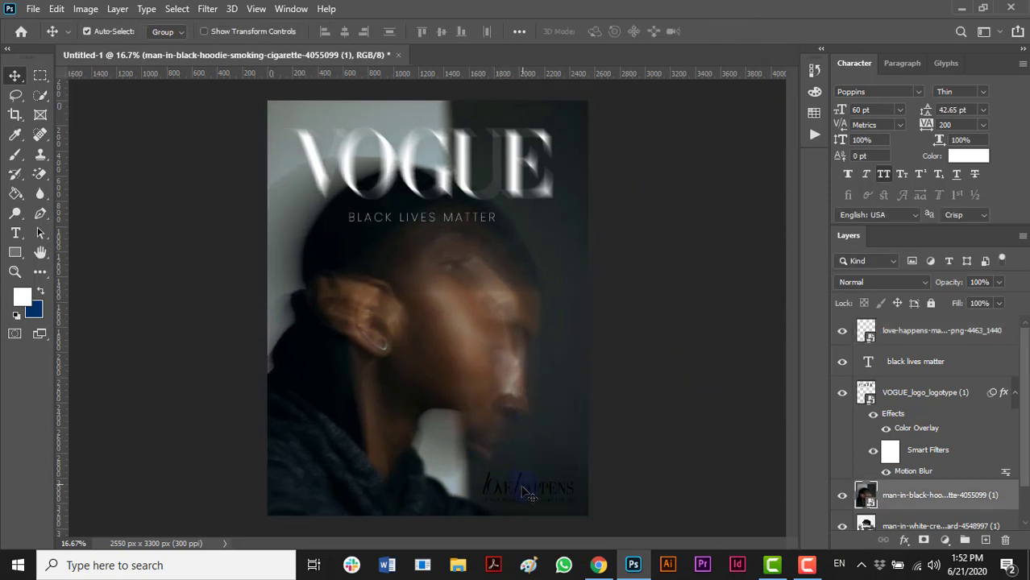
Give the "Love Happens" graphic a white Color Overlay and set its layer opacity to 61%
left_click(501, 492)
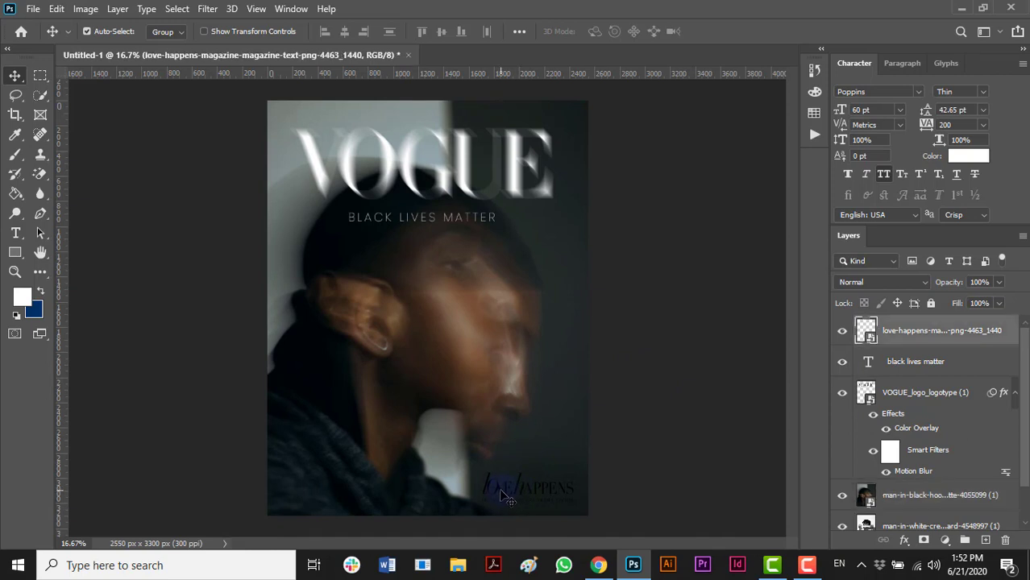
left_click(905, 541)
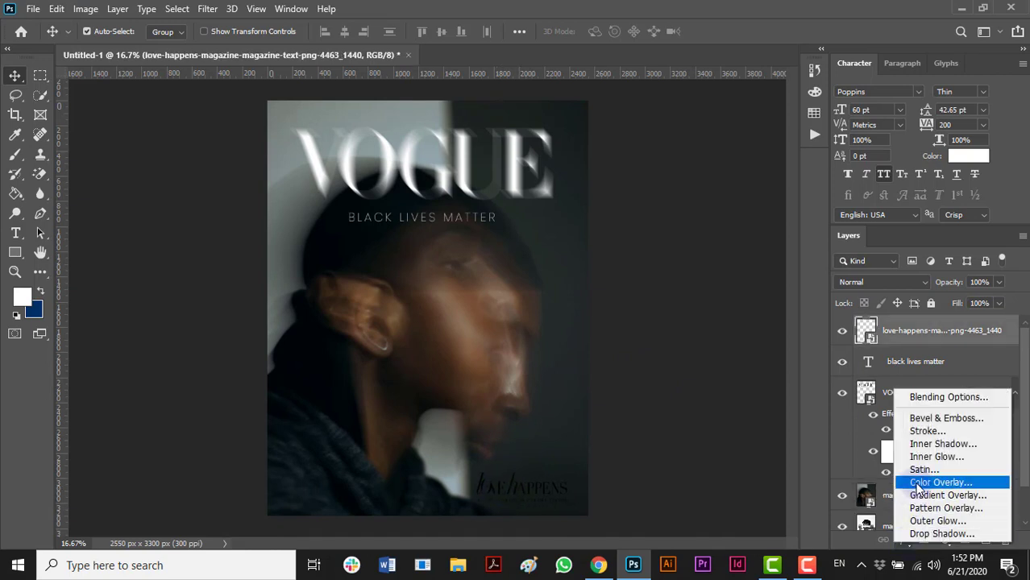
left_click(916, 483)
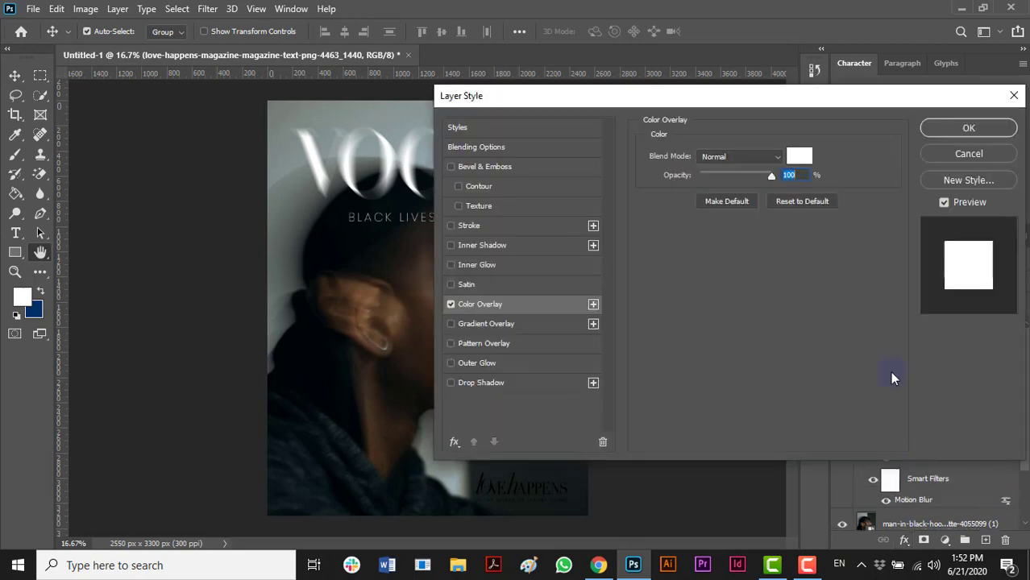
left_click(956, 133)
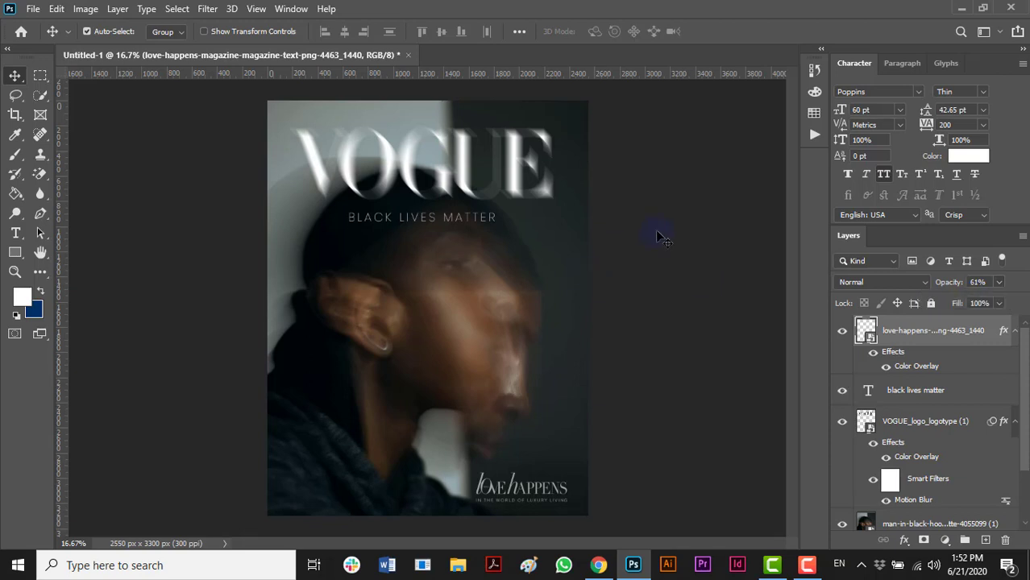
Set the Vogue logo layer's opacity to 88% and nudge the "black lives matter" text slightly up and right
left_click(401, 156)
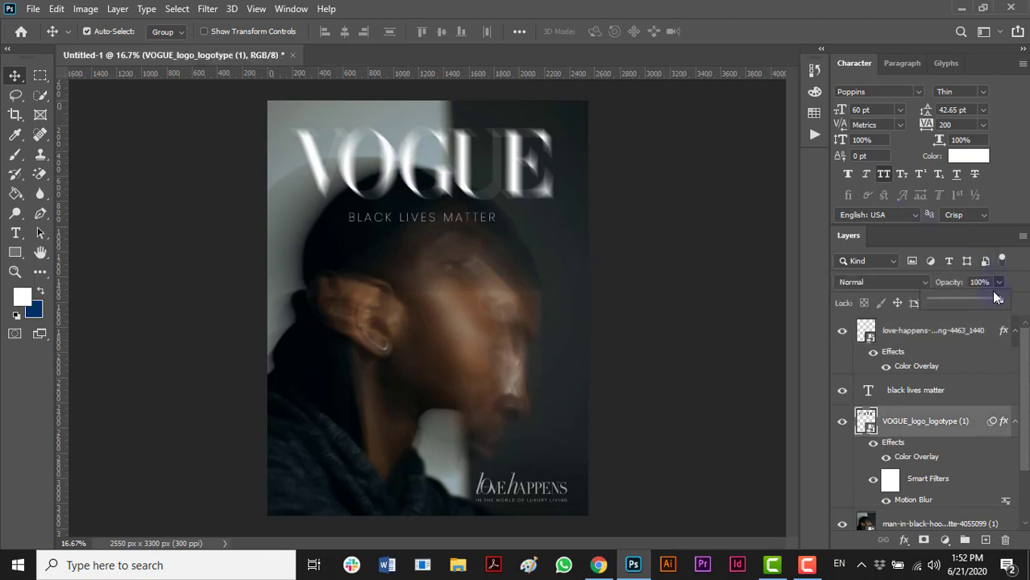
left_click(677, 258)
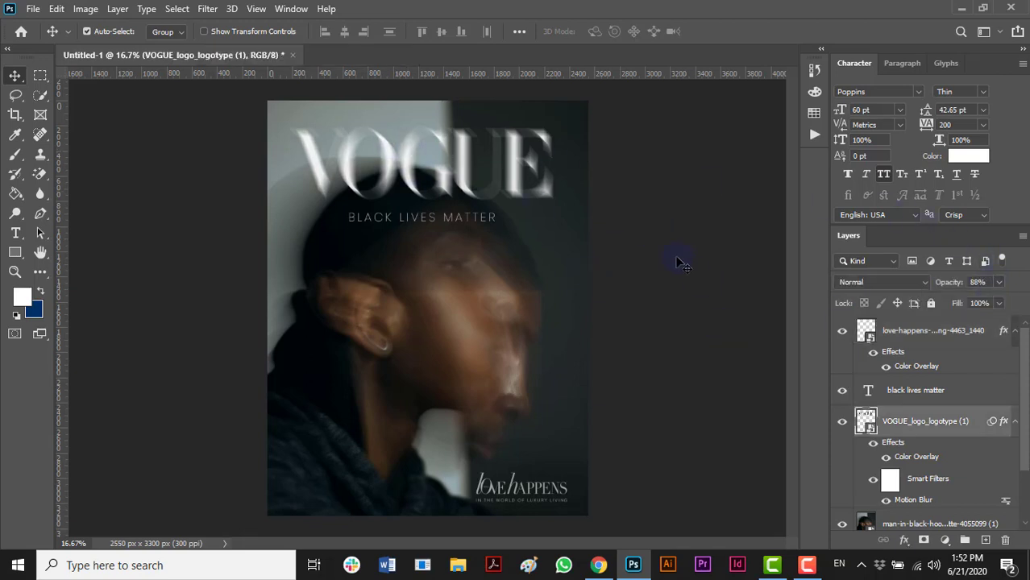
left_click(408, 225)
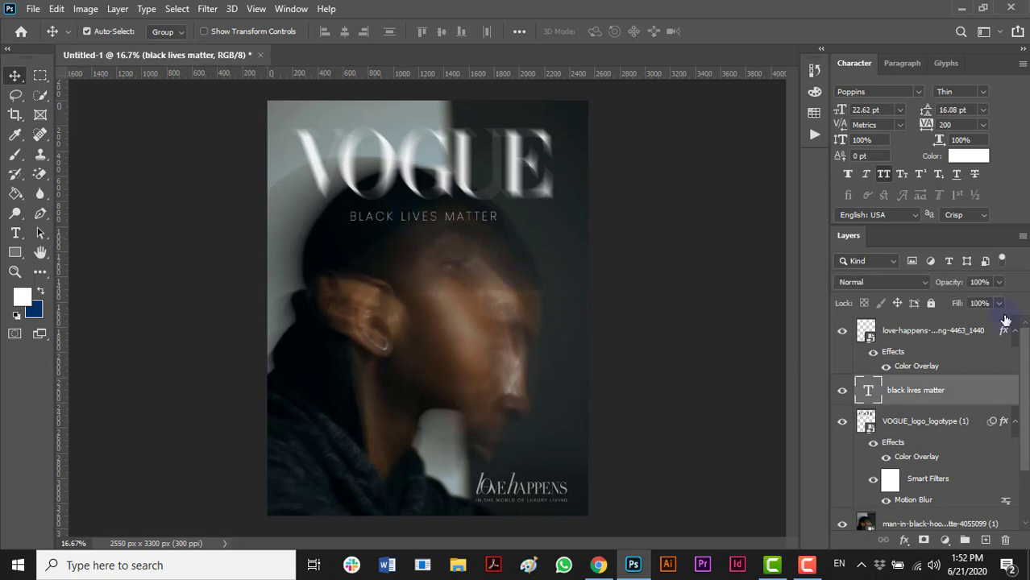
left_click(706, 327)
left_click(707, 327)
In Chrome, find the "I Am a Style Icon" text graphic and save it as style-png-text.png in the Vogue folder
left_click(597, 566)
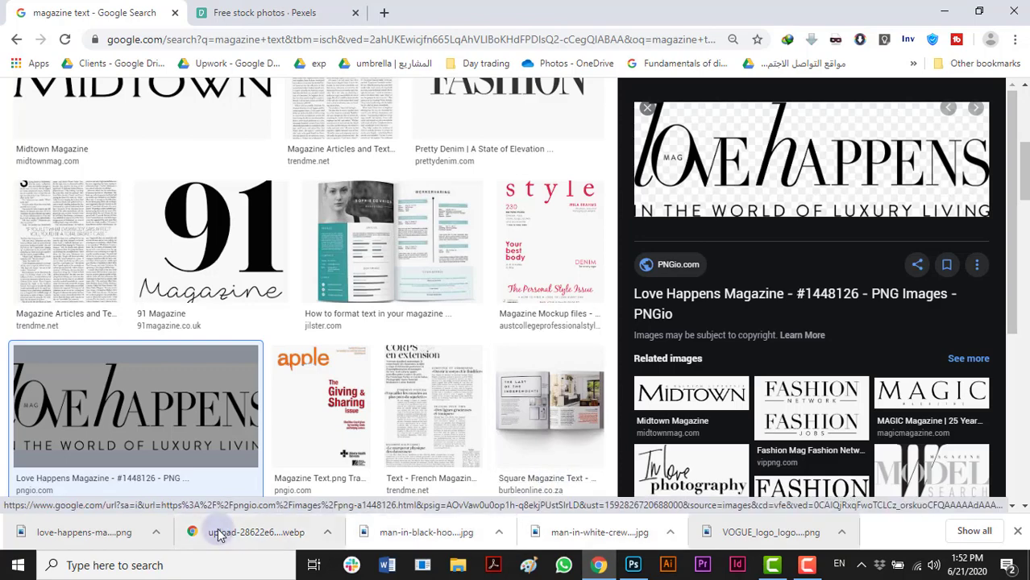
scroll(230, 379, "down", 3)
scroll(230, 225, "down", 3)
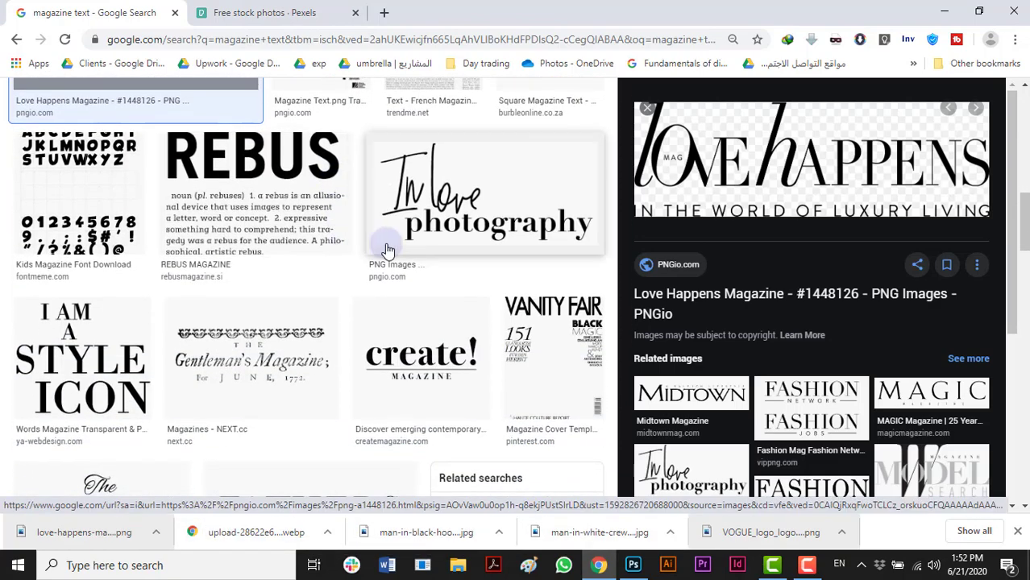
left_click(94, 219)
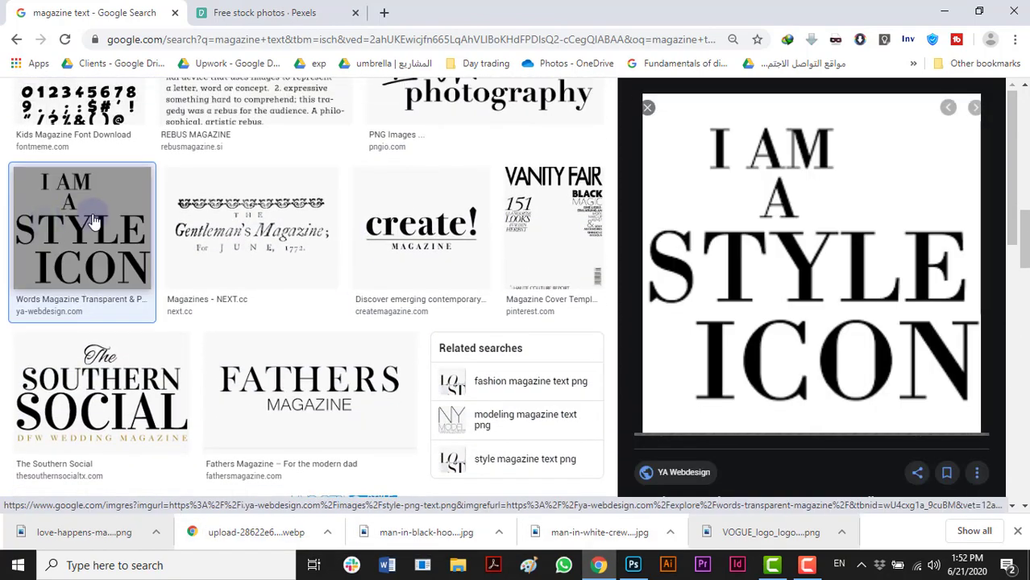
right_click(798, 193)
left_click(842, 347)
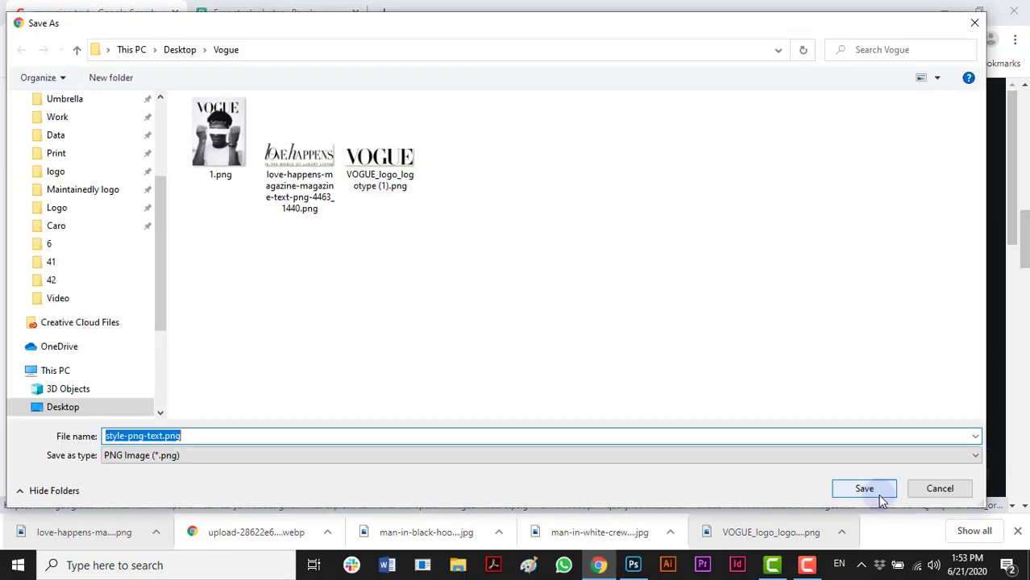
left_click(871, 487)
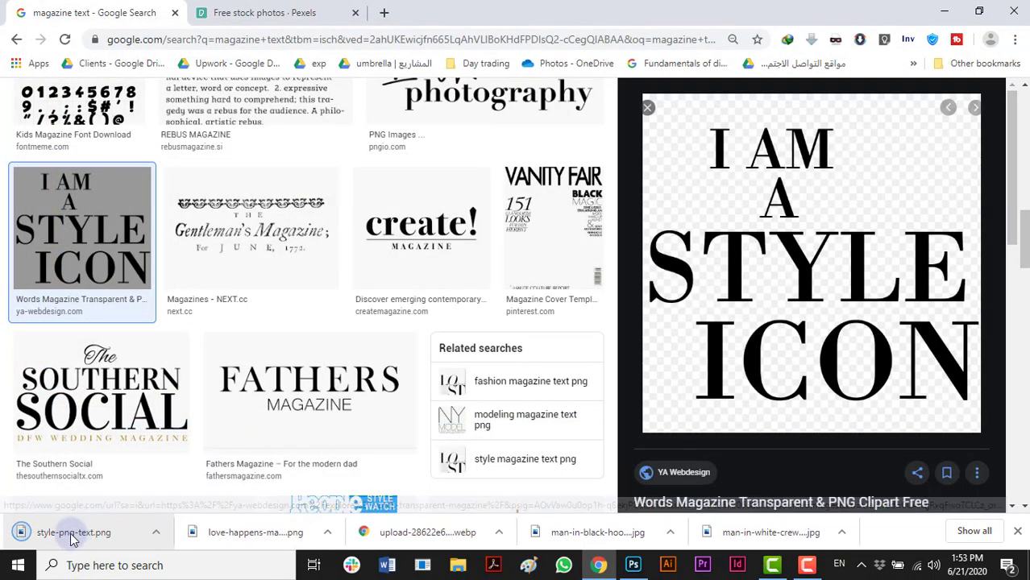
Place style-png-text.png on the Photoshop cover and scale it to about 19% in the page's lower-left corner
left_click_drag(72, 537, 480, 416)
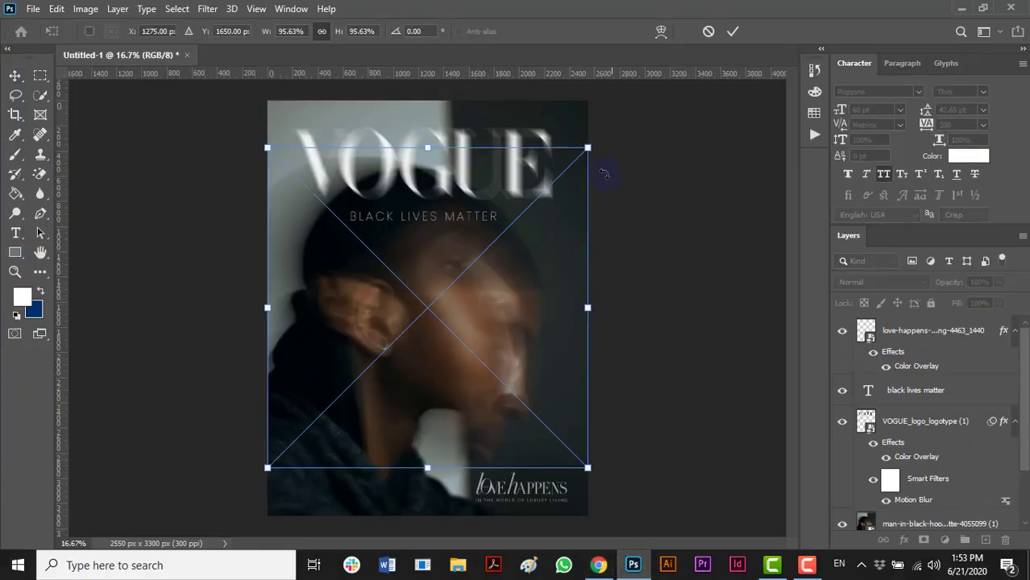
left_click_drag(588, 149, 446, 254)
left_click_drag(419, 319, 338, 466)
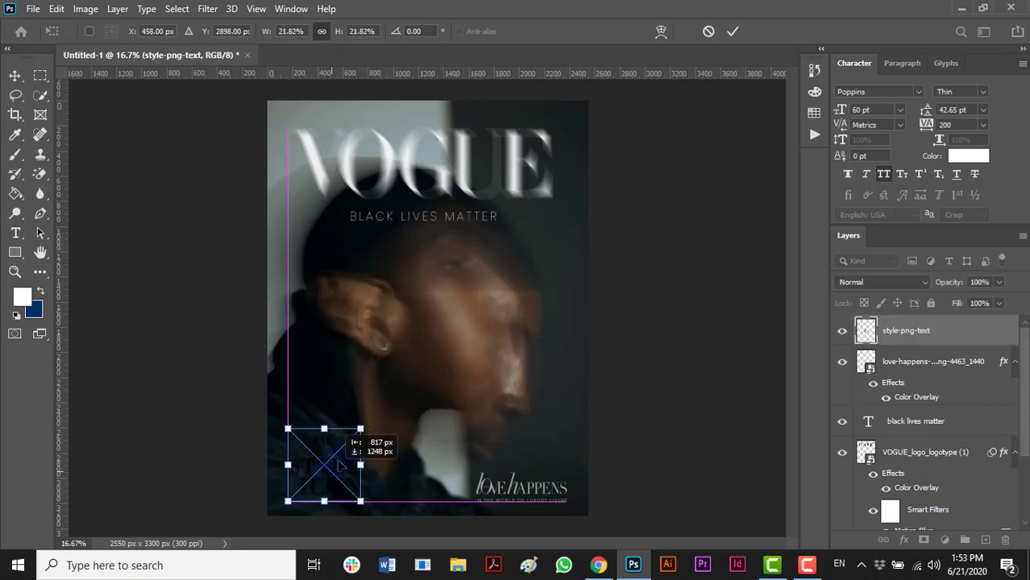
left_click_drag(358, 429, 331, 472)
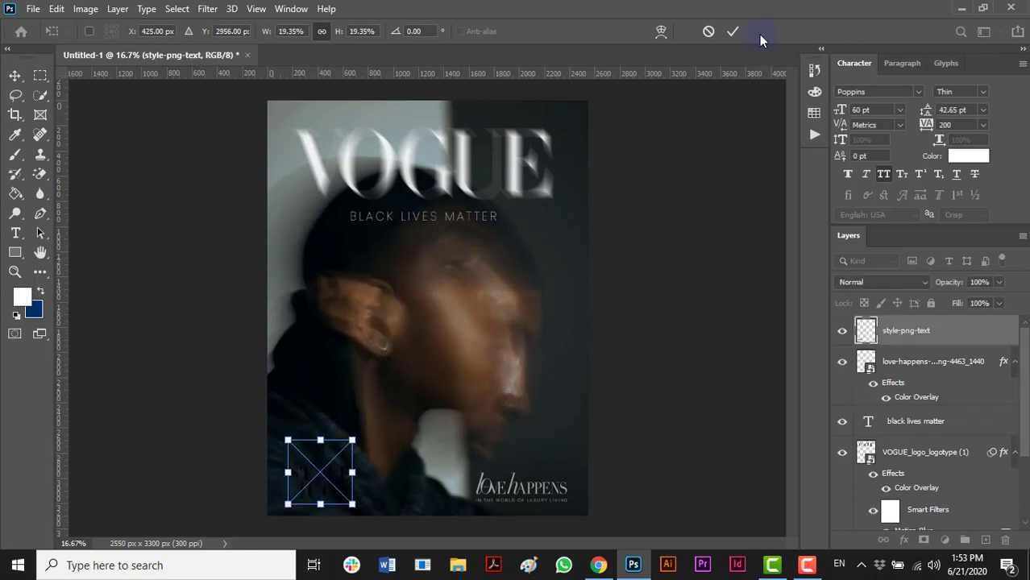
left_click(732, 32)
Give the "I Am a Style Icon" graphic a white Color Overlay and set its layer opacity to 73%
left_click(902, 541)
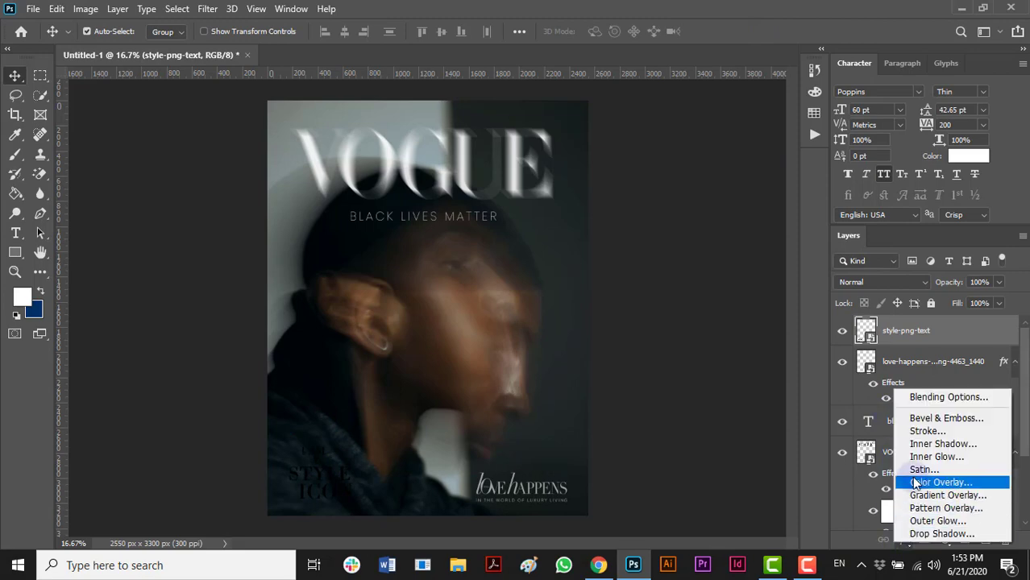
left_click(914, 481)
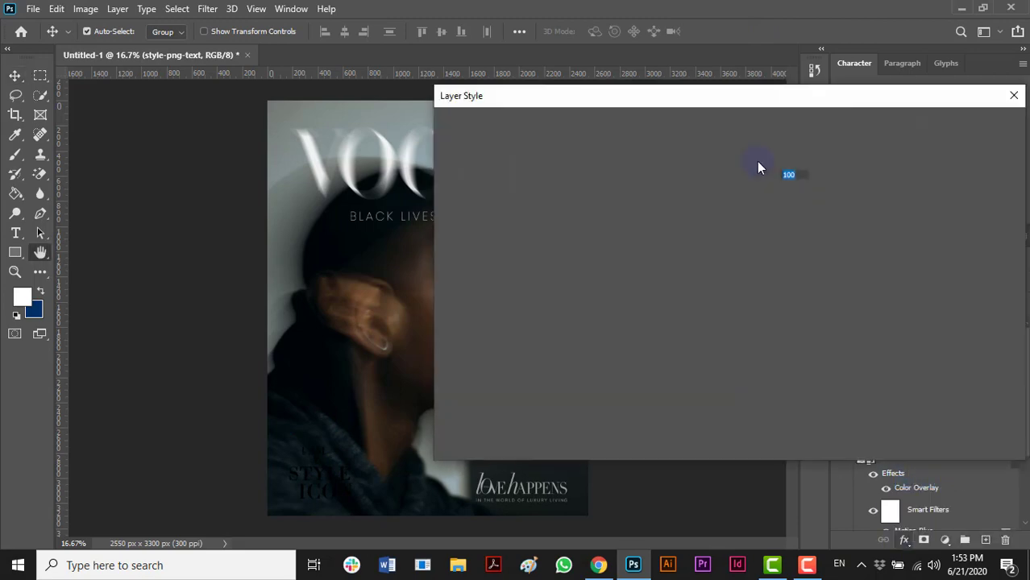
left_click(946, 135)
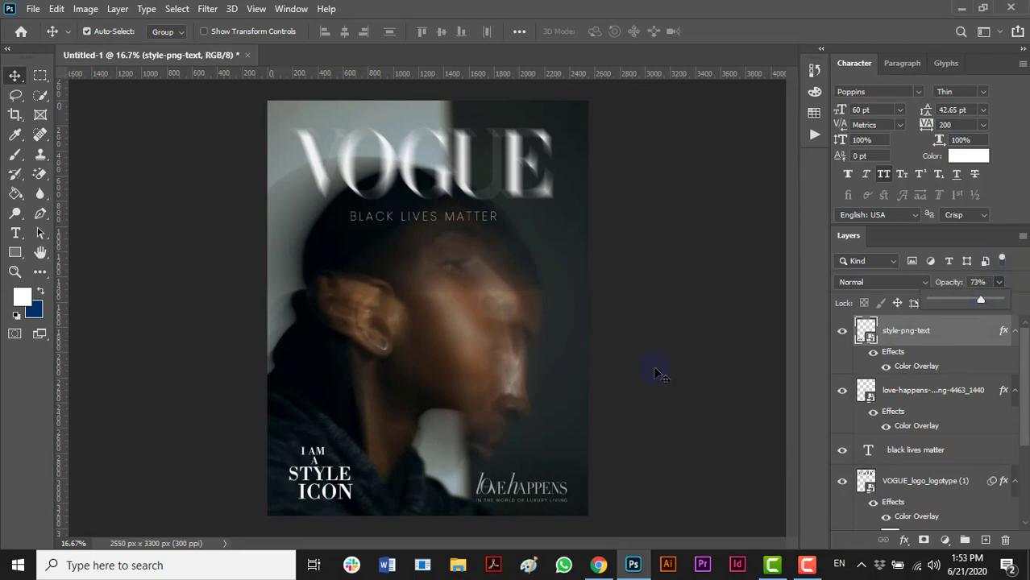
left_click(598, 565)
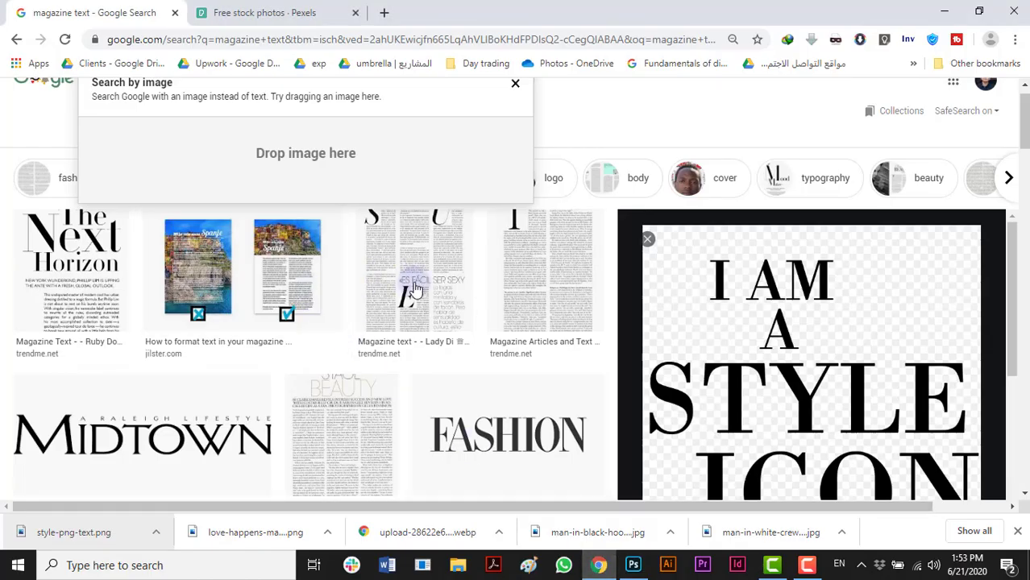
left_click(632, 565)
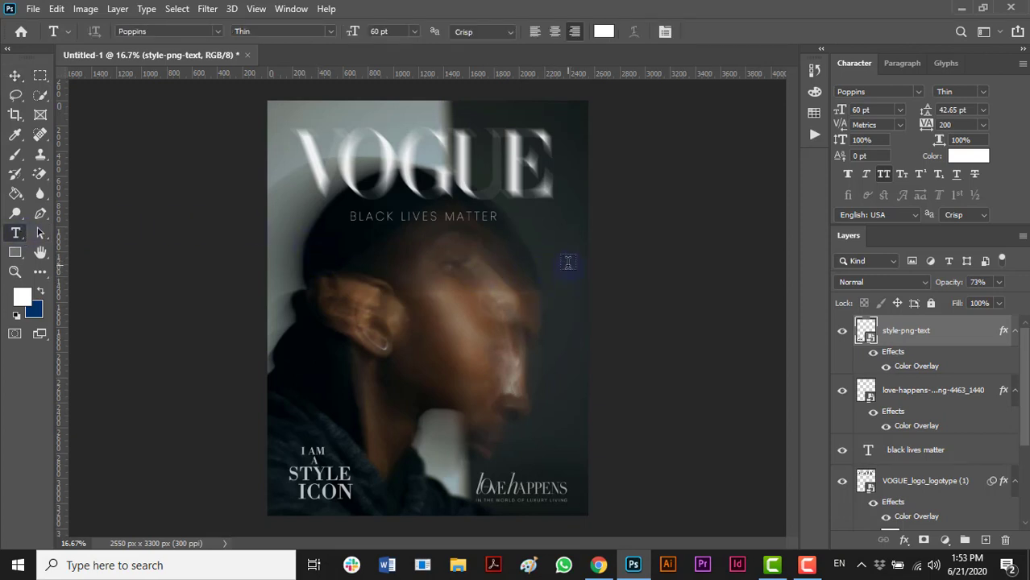
Create a placeholder paragraph text box between the face and the page's right margin, with 14 pt text and 14.65 pt leading
left_click_drag(499, 397, 477, 440)
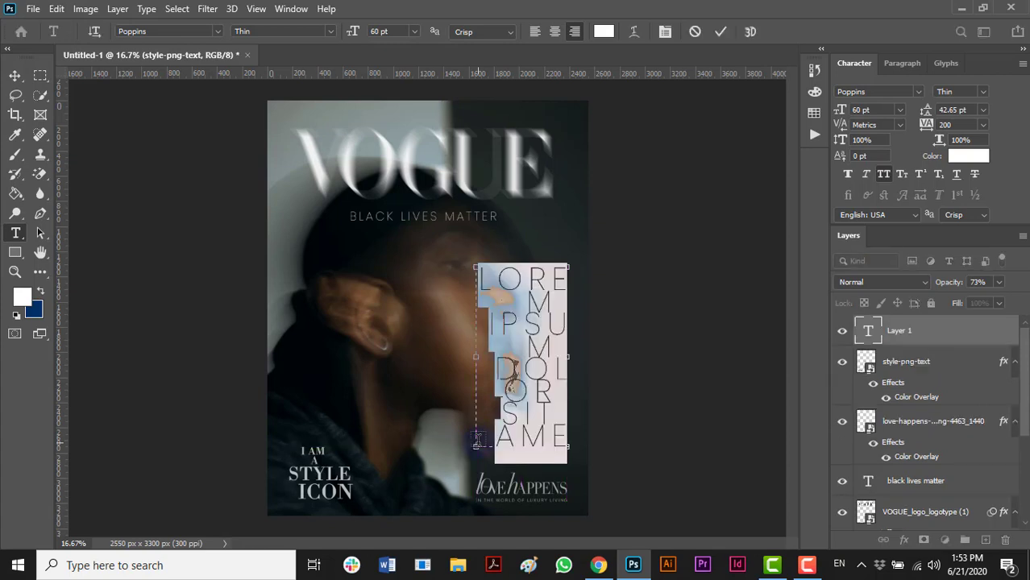
left_click(409, 31)
left_click(399, 128)
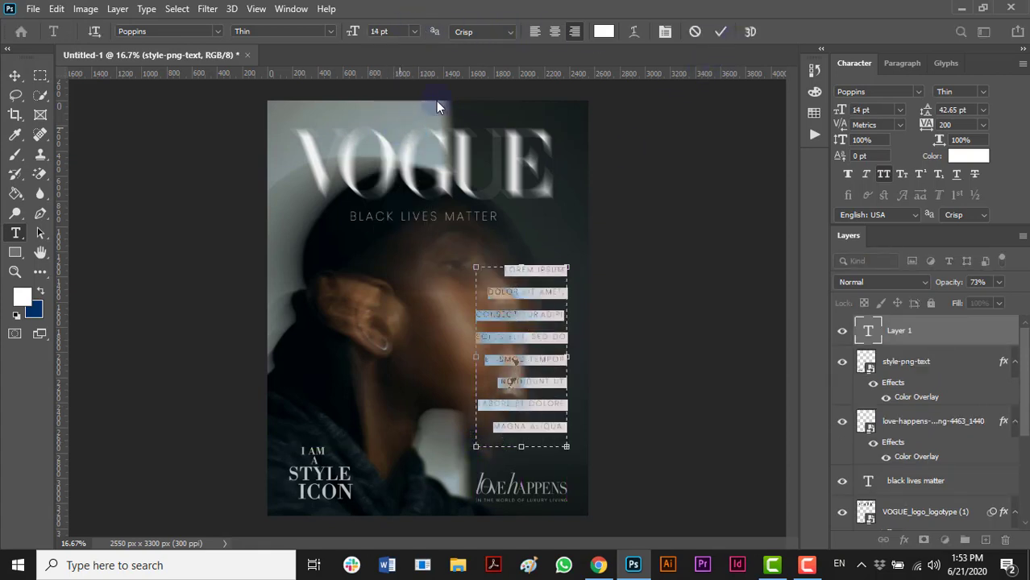
left_click_drag(928, 114, 905, 114)
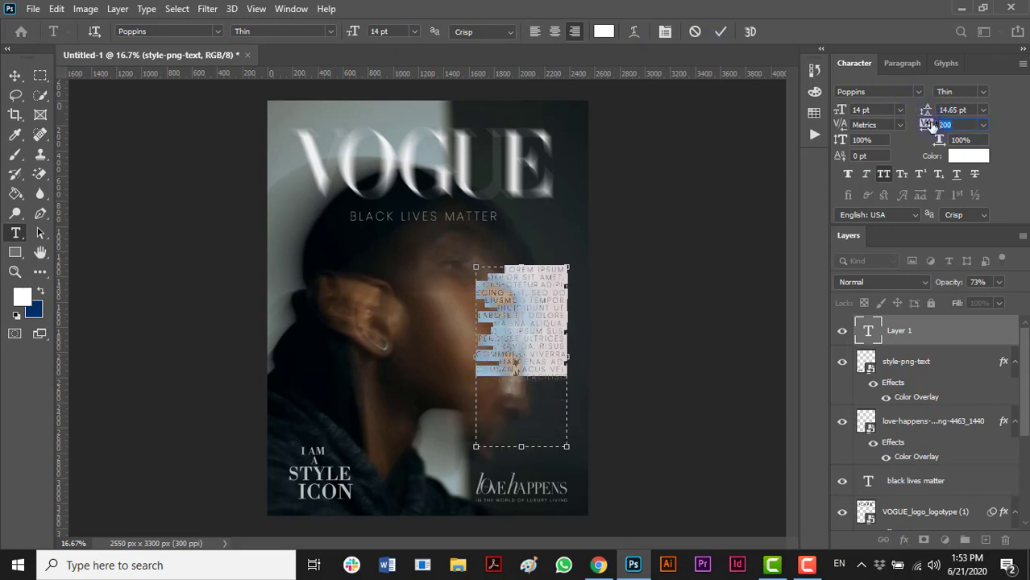
left_click(721, 31)
Move the placeholder paragraph to the page's left side above the "Style Icon" graphic, and activate the Type tool
key("v")
left_click_drag(548, 280, 351, 298)
left_click(17, 234)
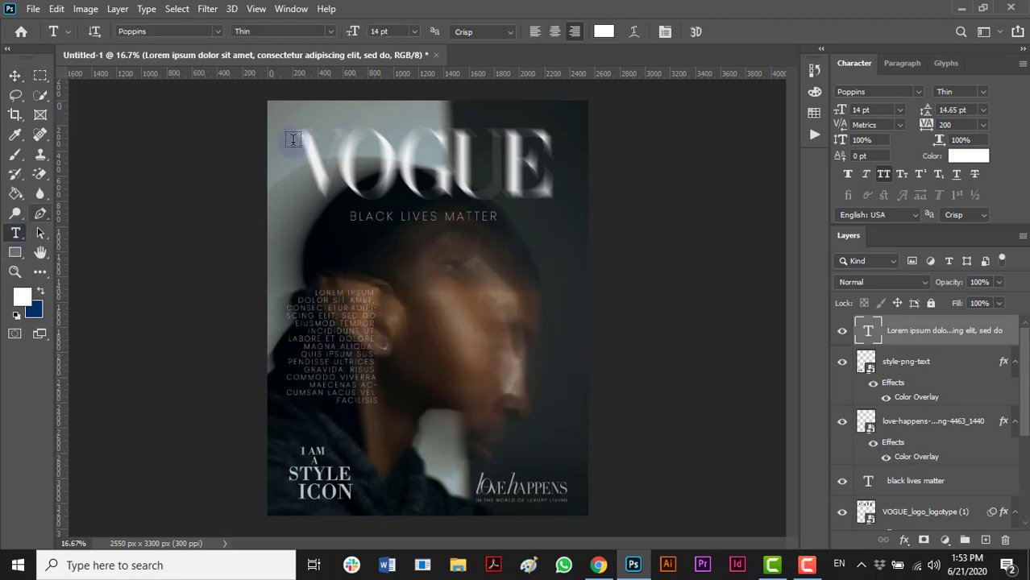
Left-align the placeholder paragraph and line it up with the left edge of the "Style Icon" graphic
left_click(535, 32)
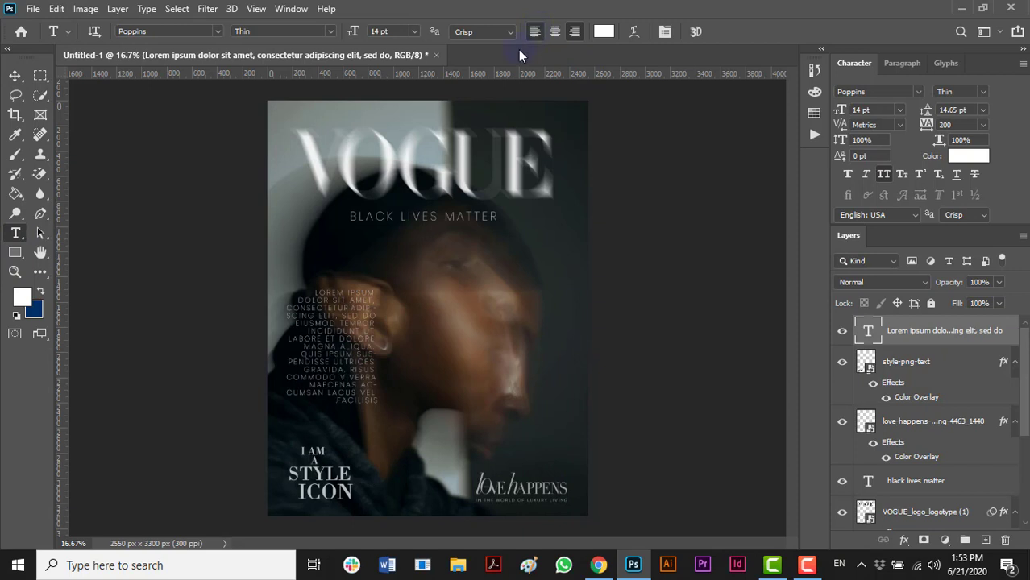
left_click(13, 77)
left_click_drag(311, 302, 317, 303)
left_click_drag(355, 341, 314, 318)
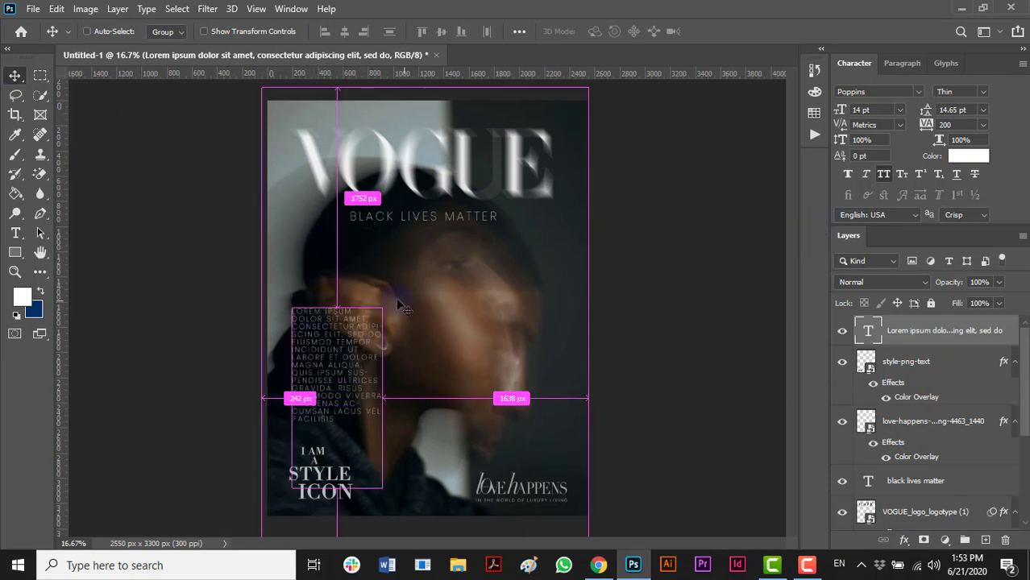
Scale the placeholder paragraph to about 83.69% and position it just above the "Style Icon" graphic
key("ctrl+t")
left_click_drag(380, 310, 357, 338)
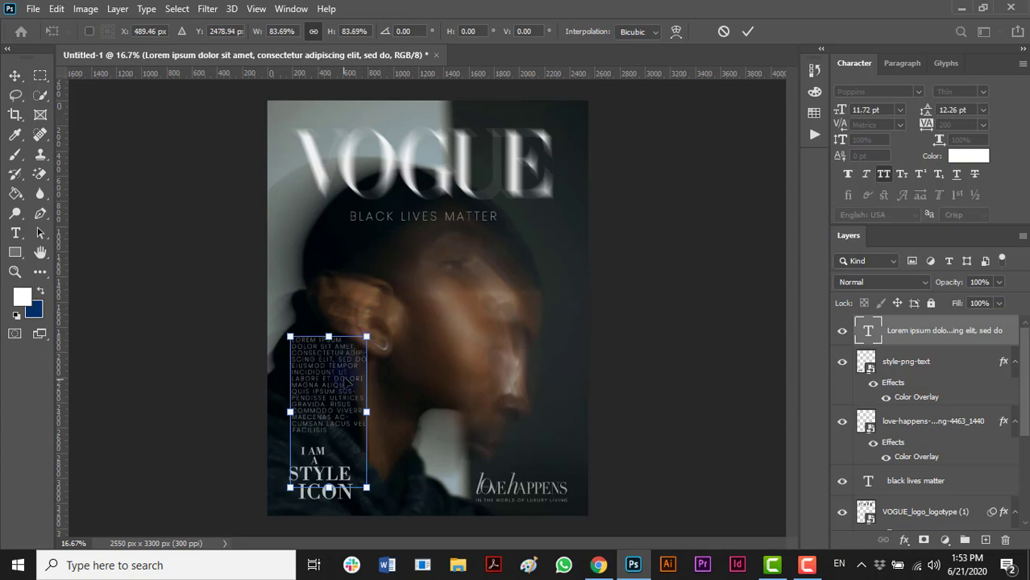
mouse_move(348, 374)
left_mouse_down()
mouse_move(348, 360)
mouse_move(347, 371)
left_mouse_up()
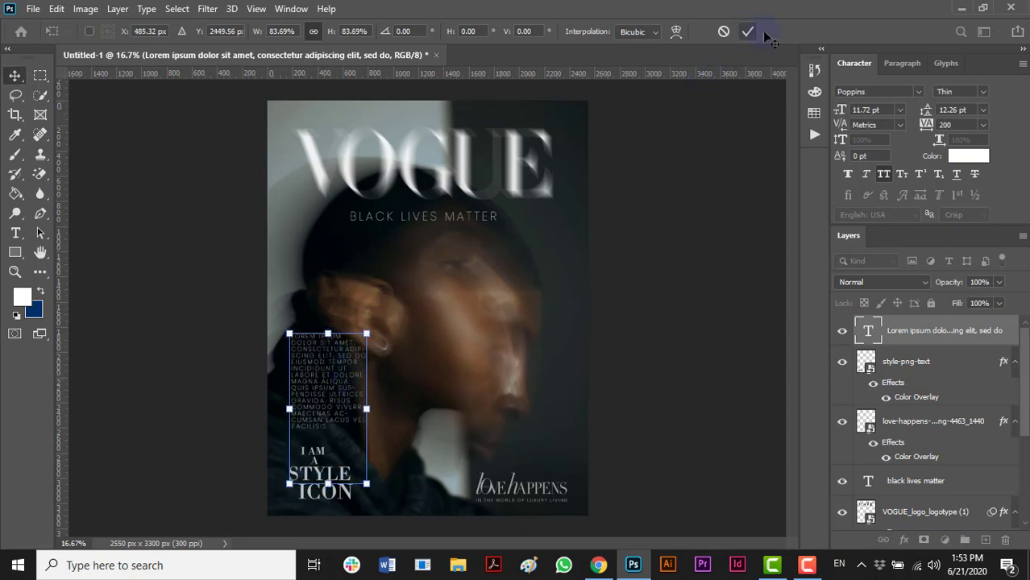
left_click(749, 32)
Set the placeholder paragraph's font weight to Poppins Light and nudge the text slightly up and to the right
left_click(983, 92)
left_click(942, 154)
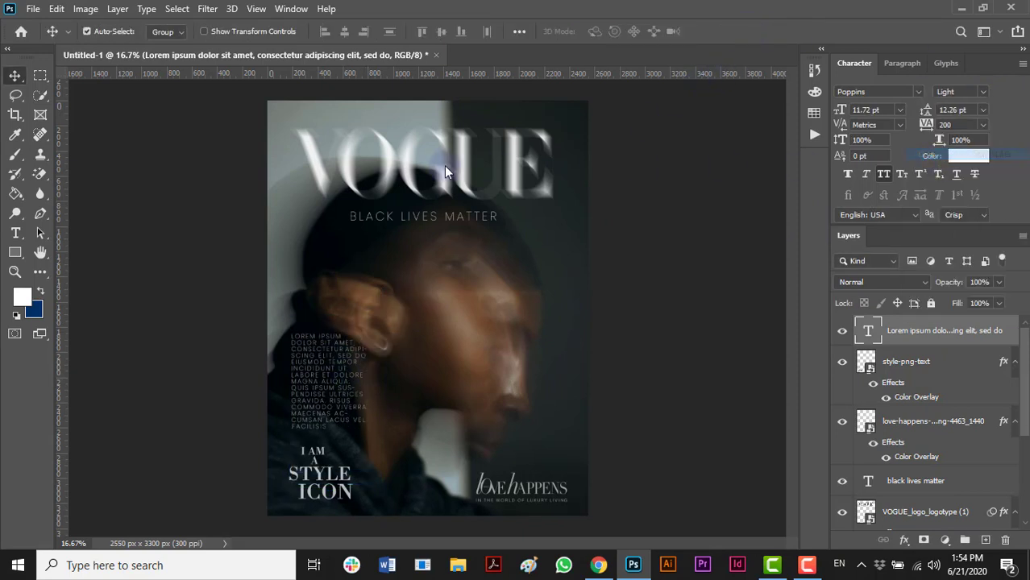
left_click_drag(317, 377, 320, 372)
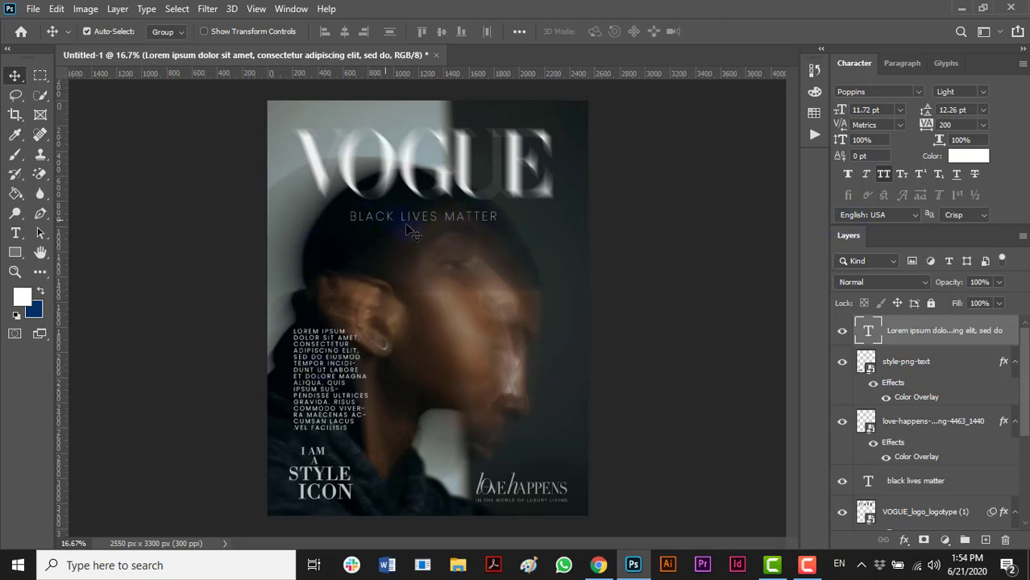
Add a Brightness/Contrast adjustment layer above all layers with brightness -10 and contrast about 31
left_click(564, 280, "alt")
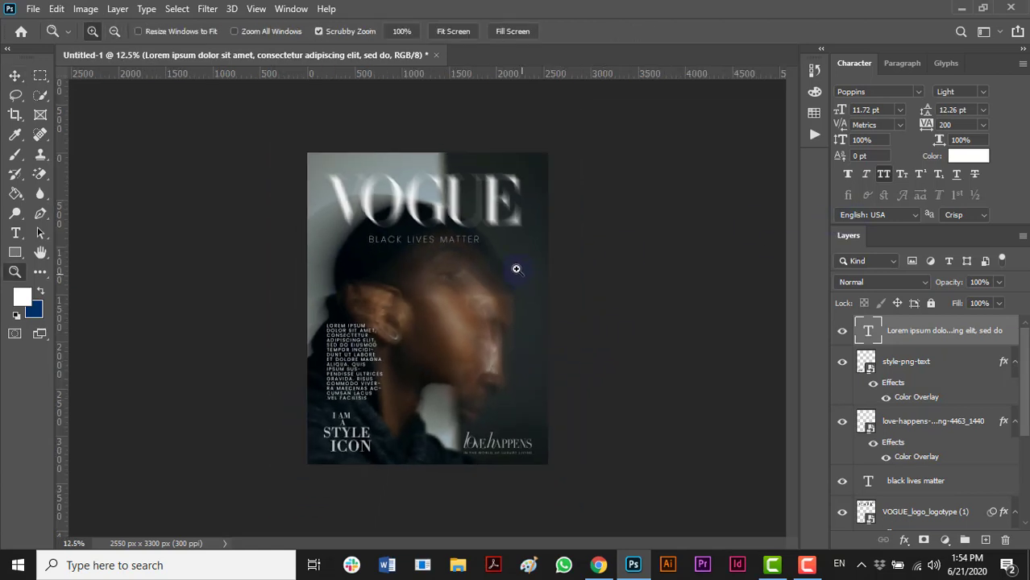
key("v")
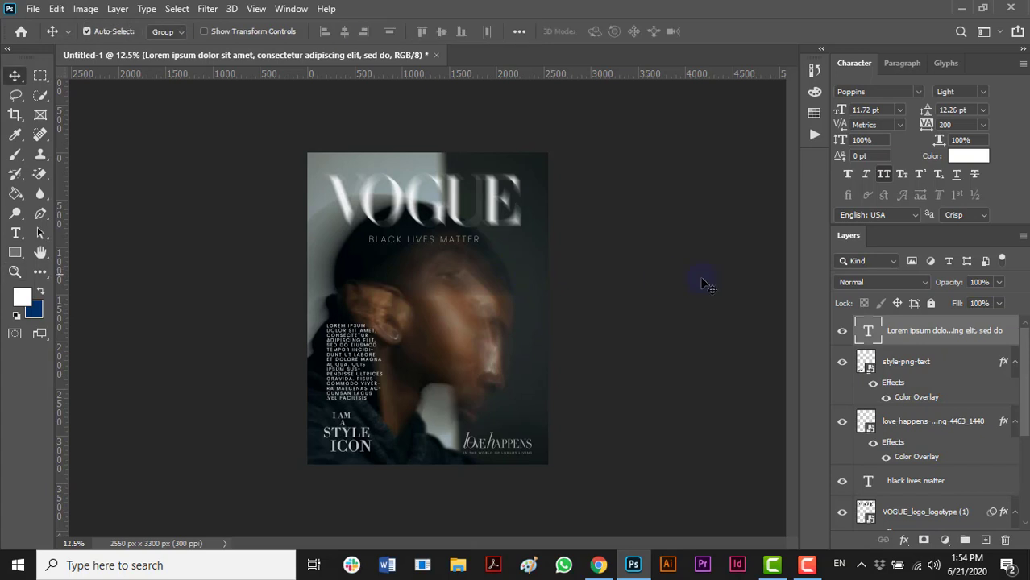
left_click(944, 540)
left_click(968, 326)
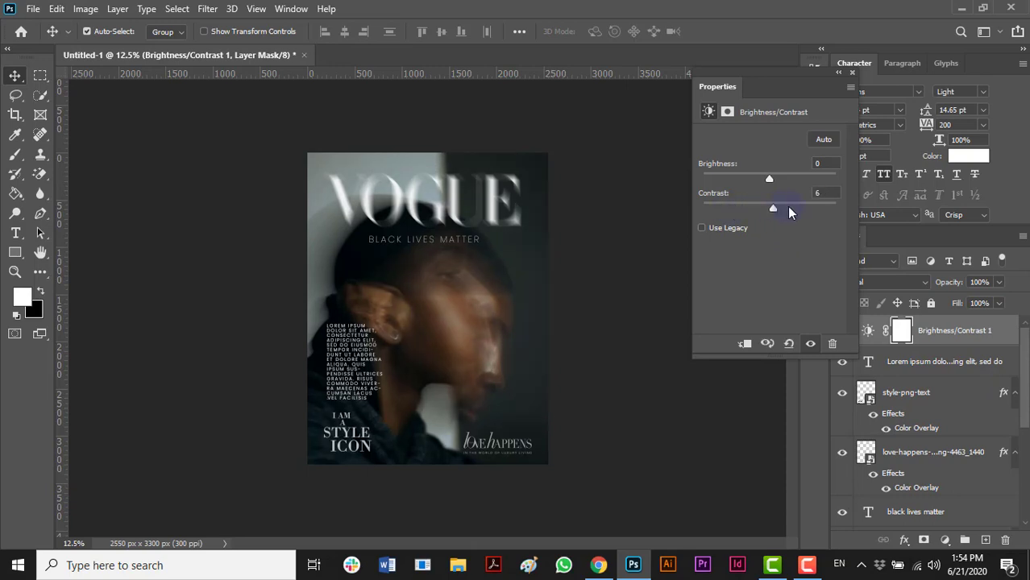
mouse_move(773, 178)
left_mouse_down()
mouse_move(795, 177)
mouse_move(757, 177)
left_mouse_up()
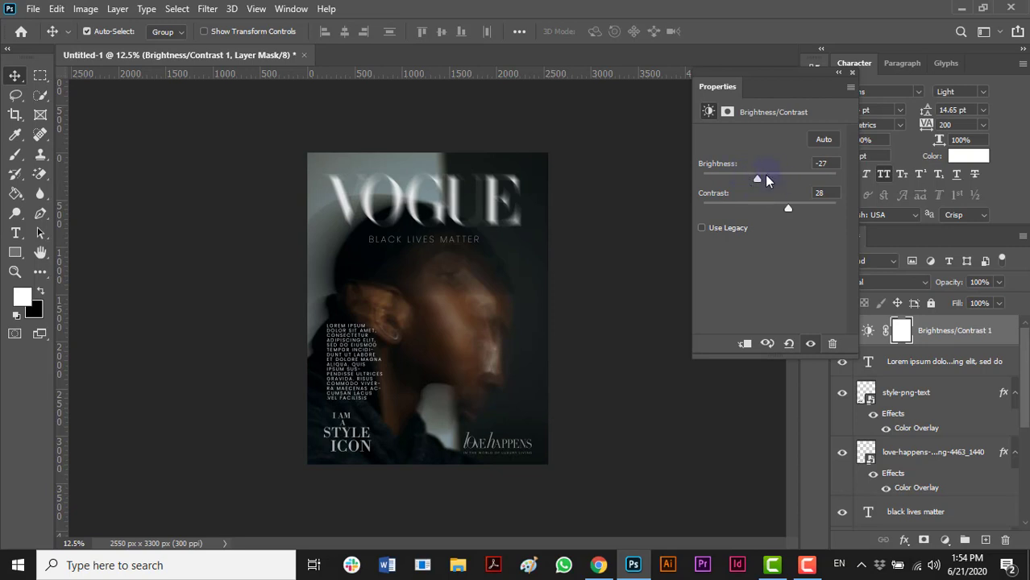
left_click(765, 174)
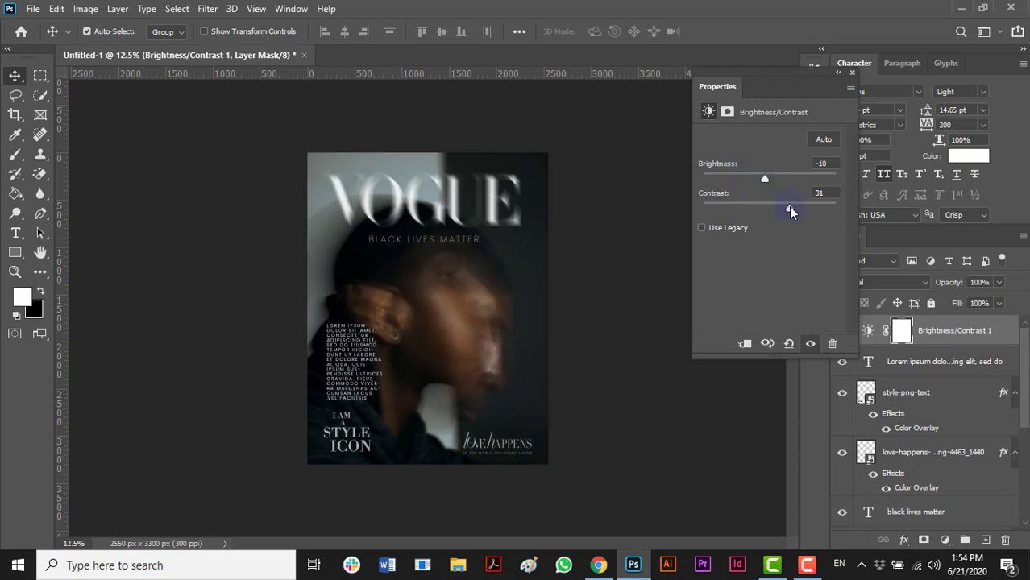
left_click(850, 71)
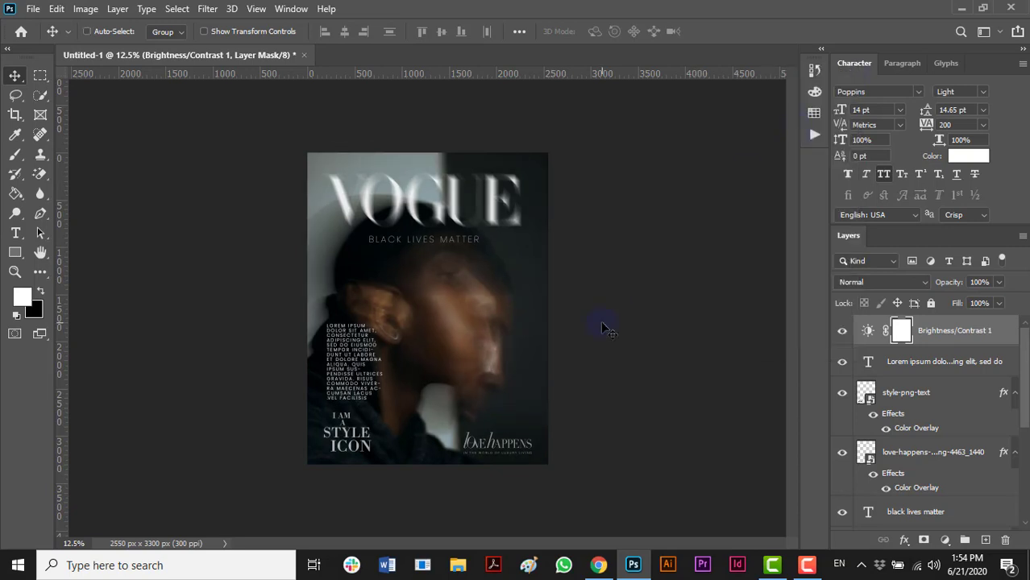
key("ctrl+0")
left_click(33, 9)
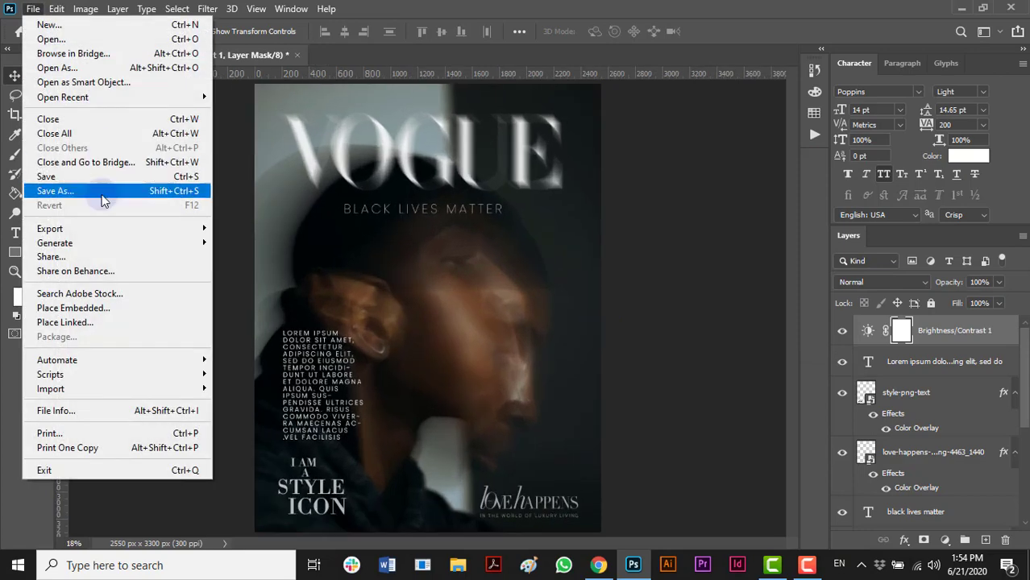
mouse_move(73, 232)
left_click(423, 2)
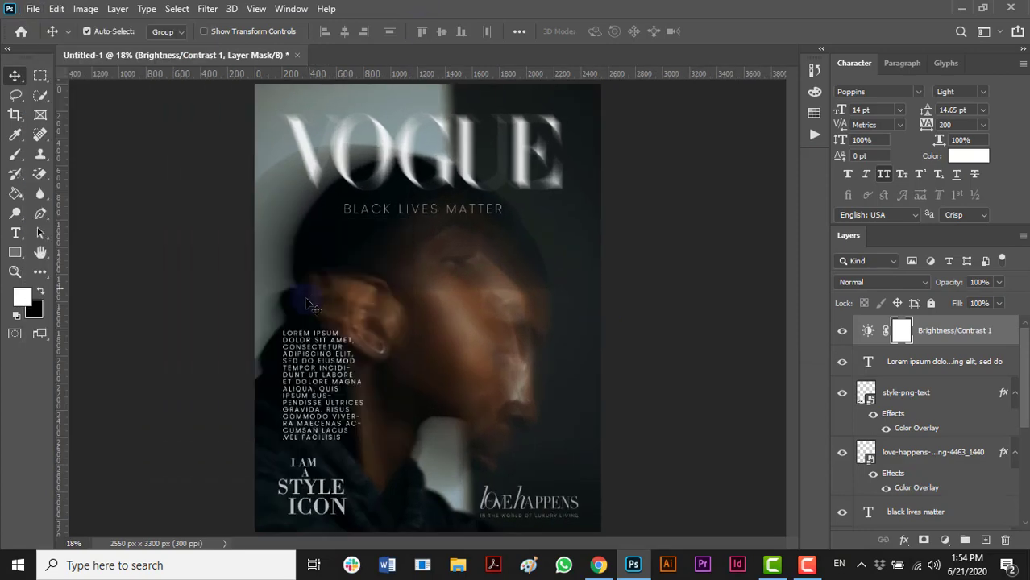
Lower the placeholder paragraph layer's opacity to 70%
left_click(307, 334)
left_click(998, 282)
left_click_drag(997, 299, 978, 297)
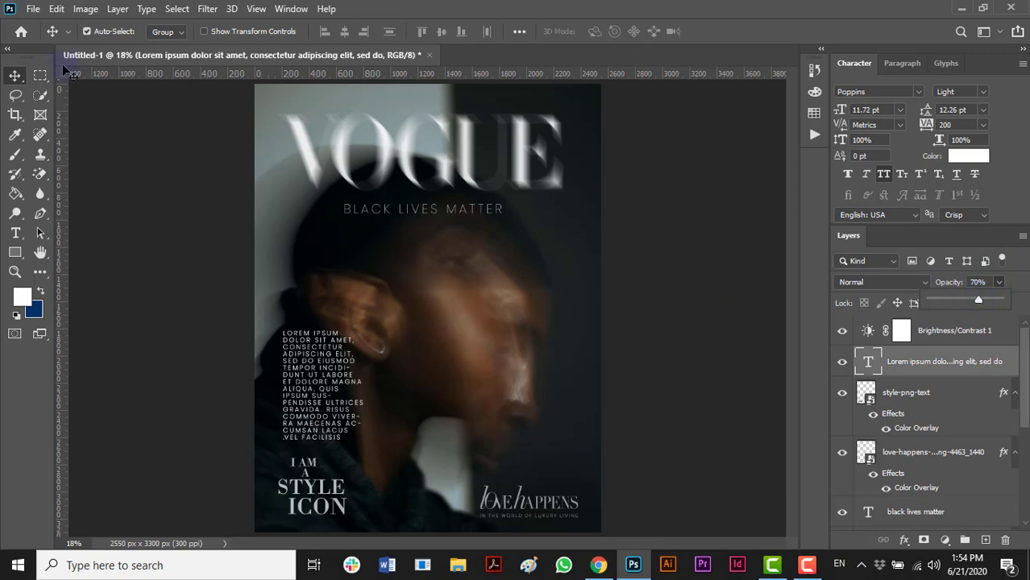
Export the cover for web as a 2550 x 3300 px PNG-24 named 2.png in the Vogue folder
left_click(33, 9)
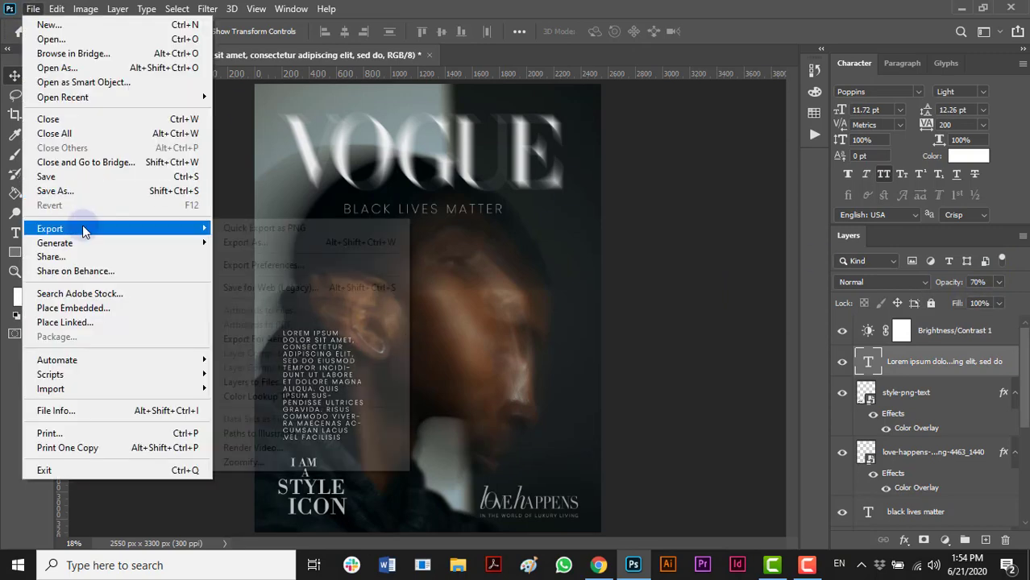
mouse_move(87, 229)
left_click(258, 289)
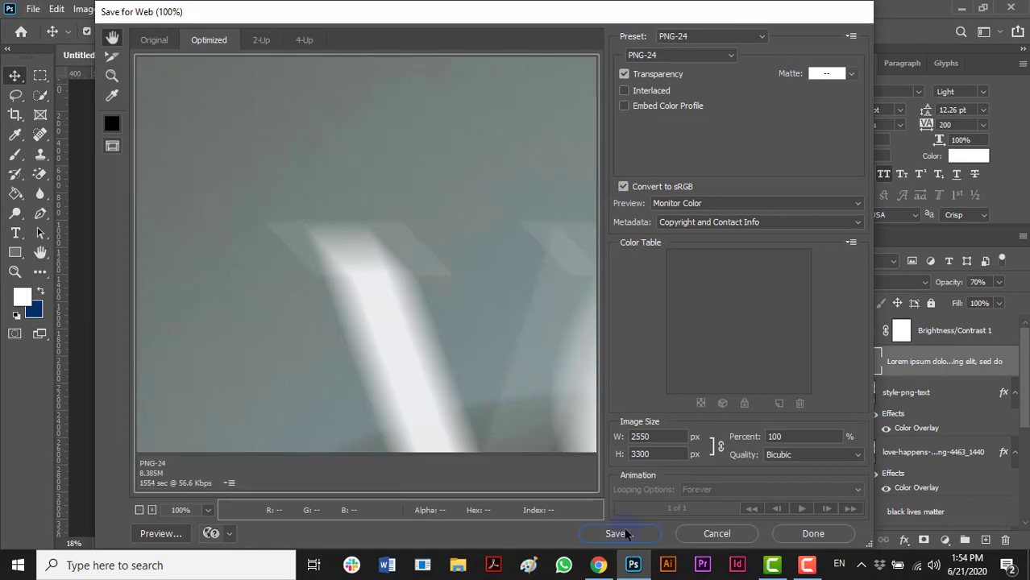
left_click(619, 534)
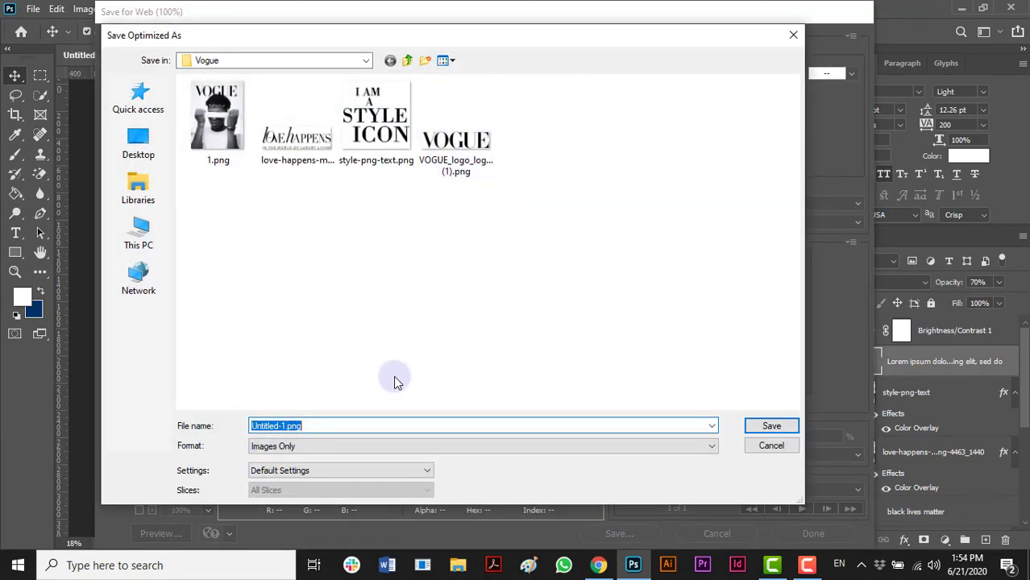
type("3")
left_click(765, 426)
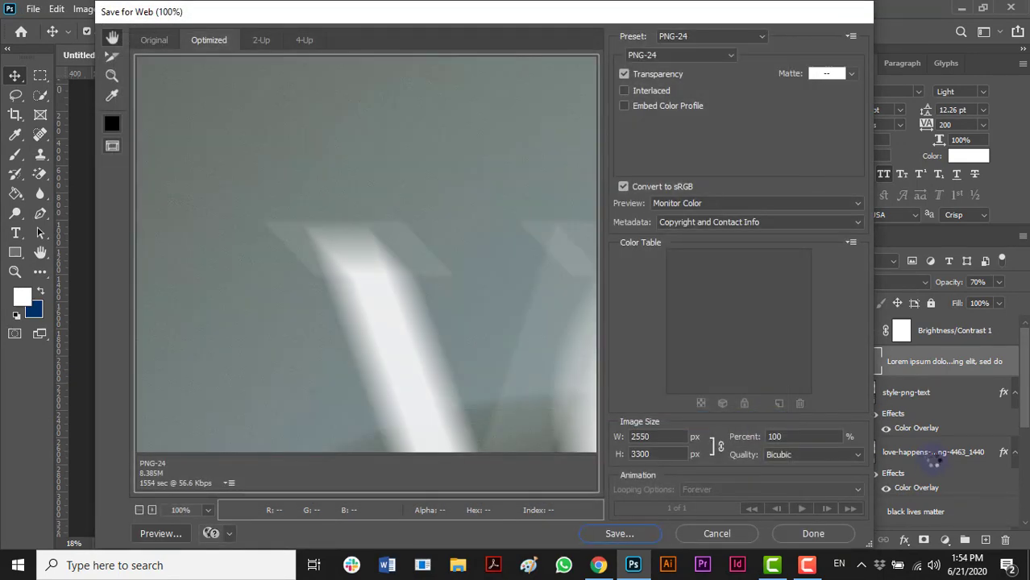
Open the Vogue folder from the desktop and view the exported covers 1.png and 2.png in Photos
left_click(1027, 564)
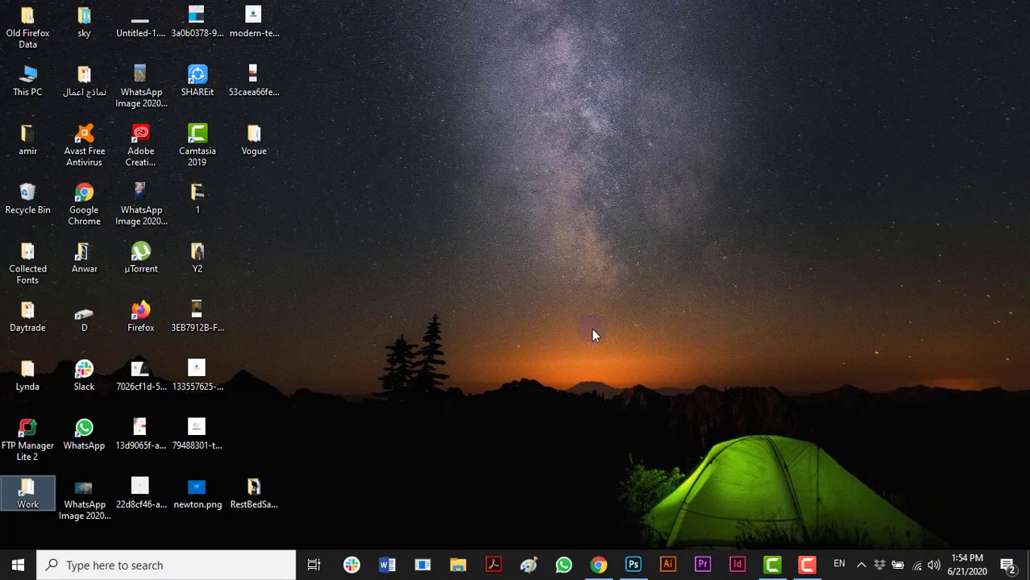
double_click(260, 142)
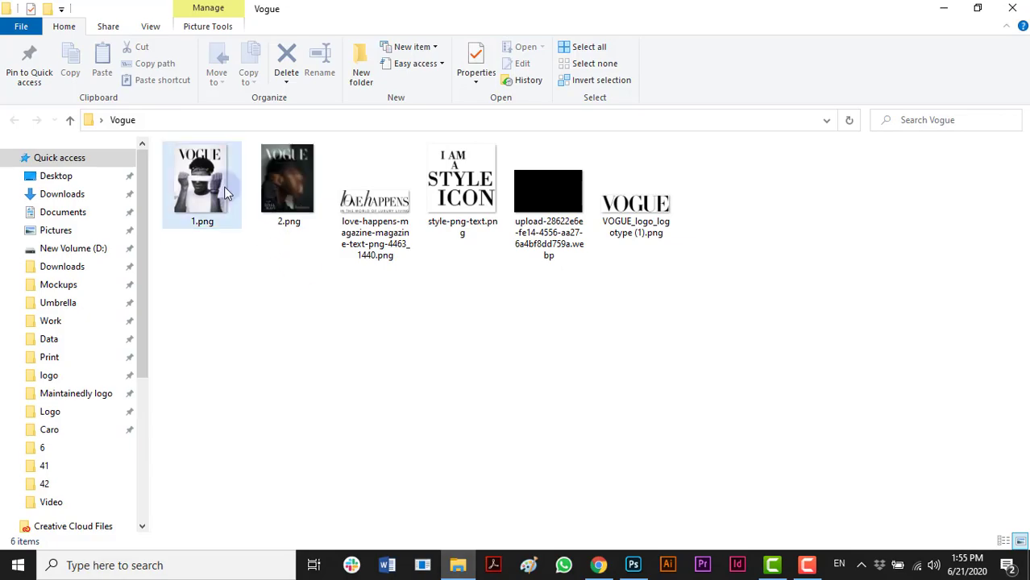
left_click(226, 194)
double_click(226, 193)
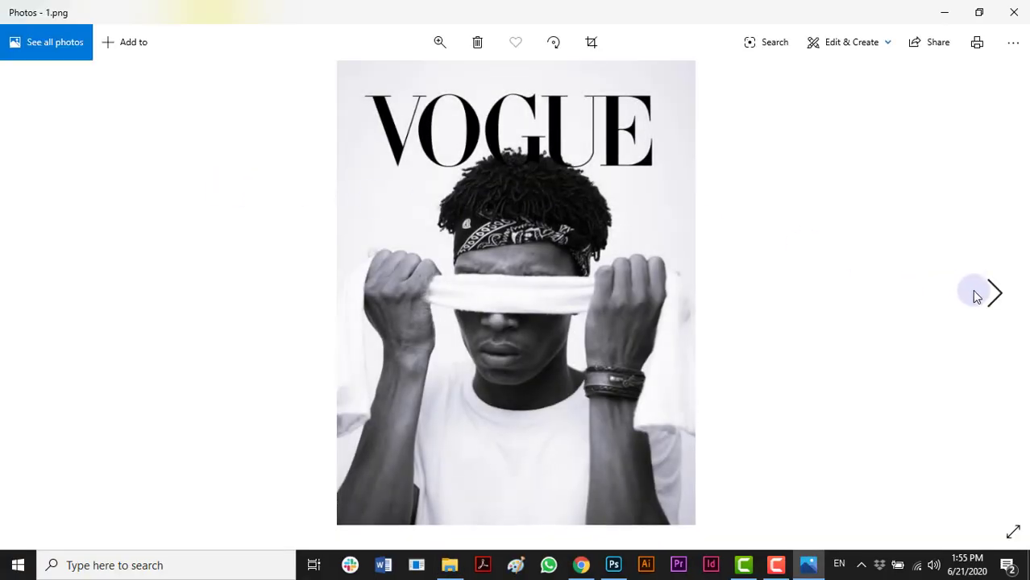
left_click(990, 294)
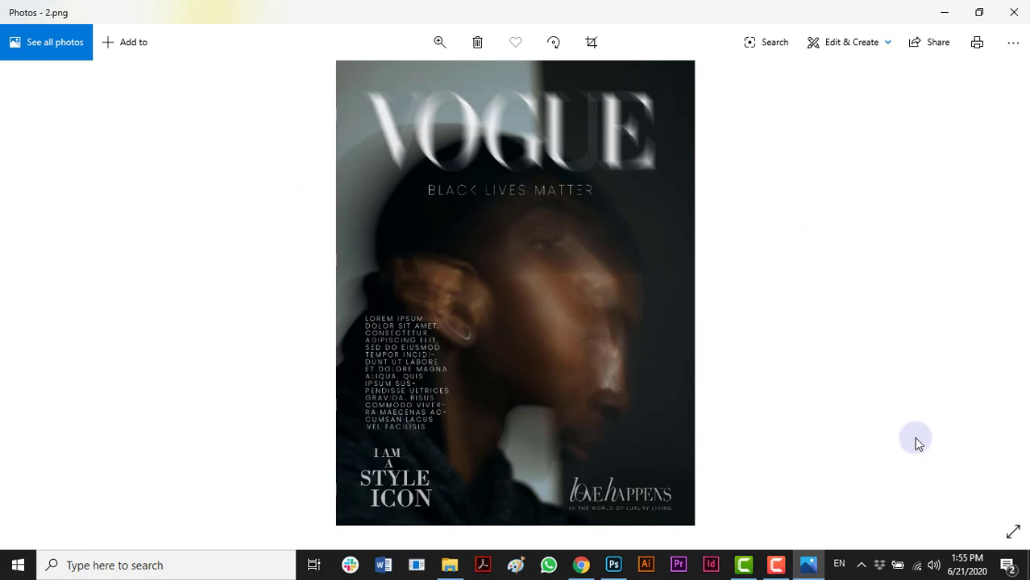
left_click(43, 294)
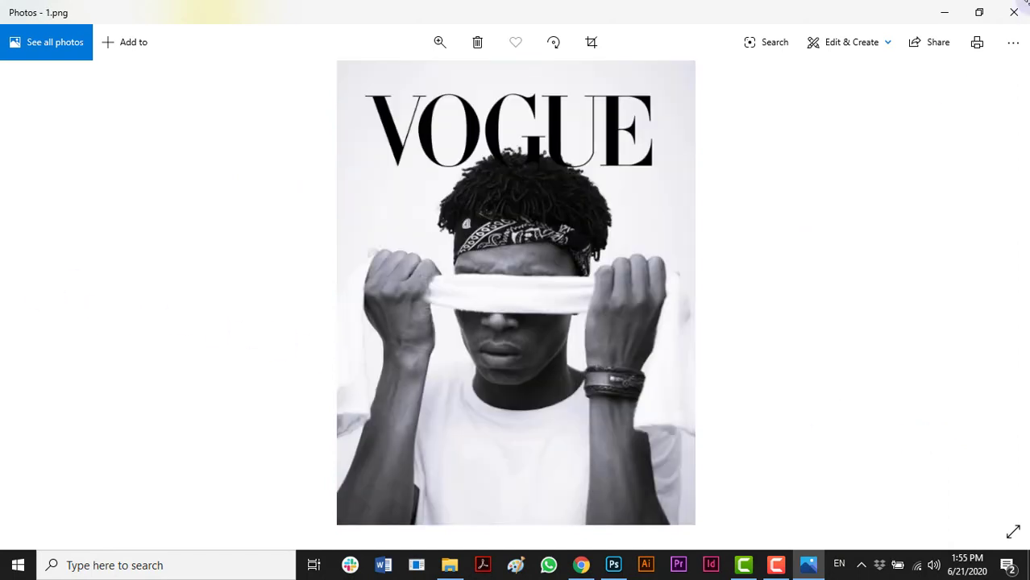